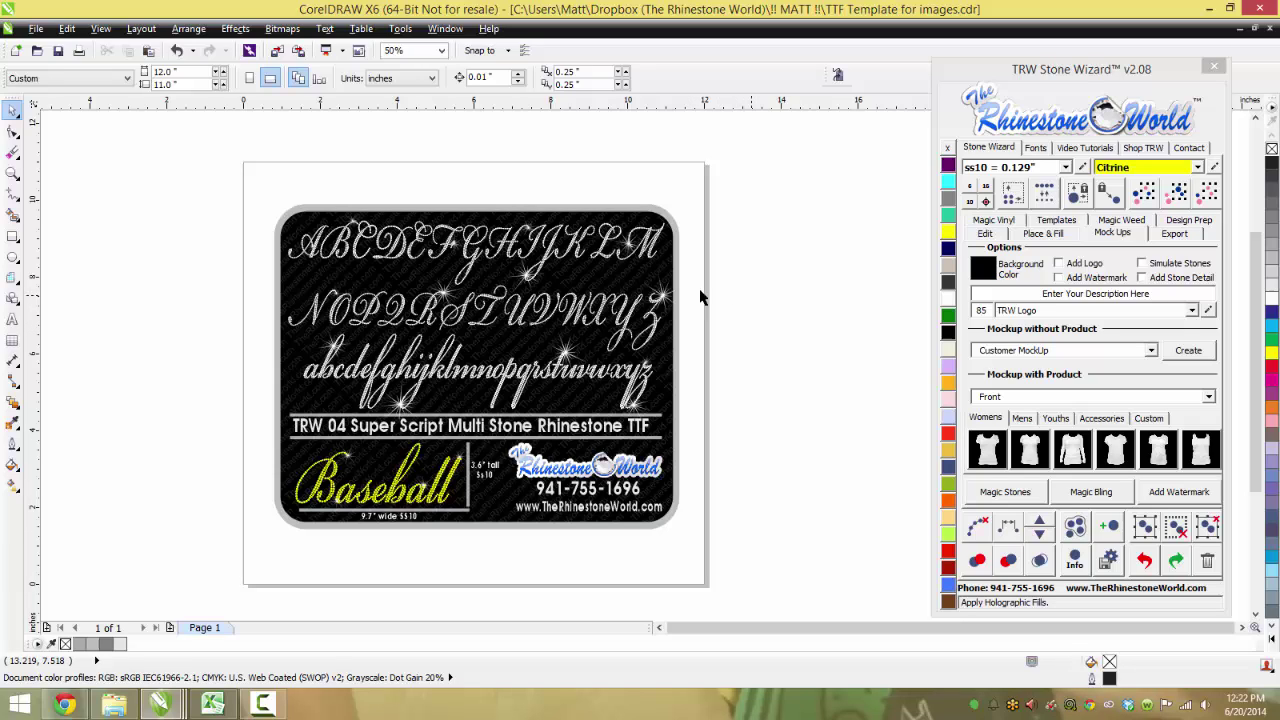
Add a second page and type the word Baseball on it
scroll(518, 318, "up", 1)
scroll(518, 318, "up", 1)
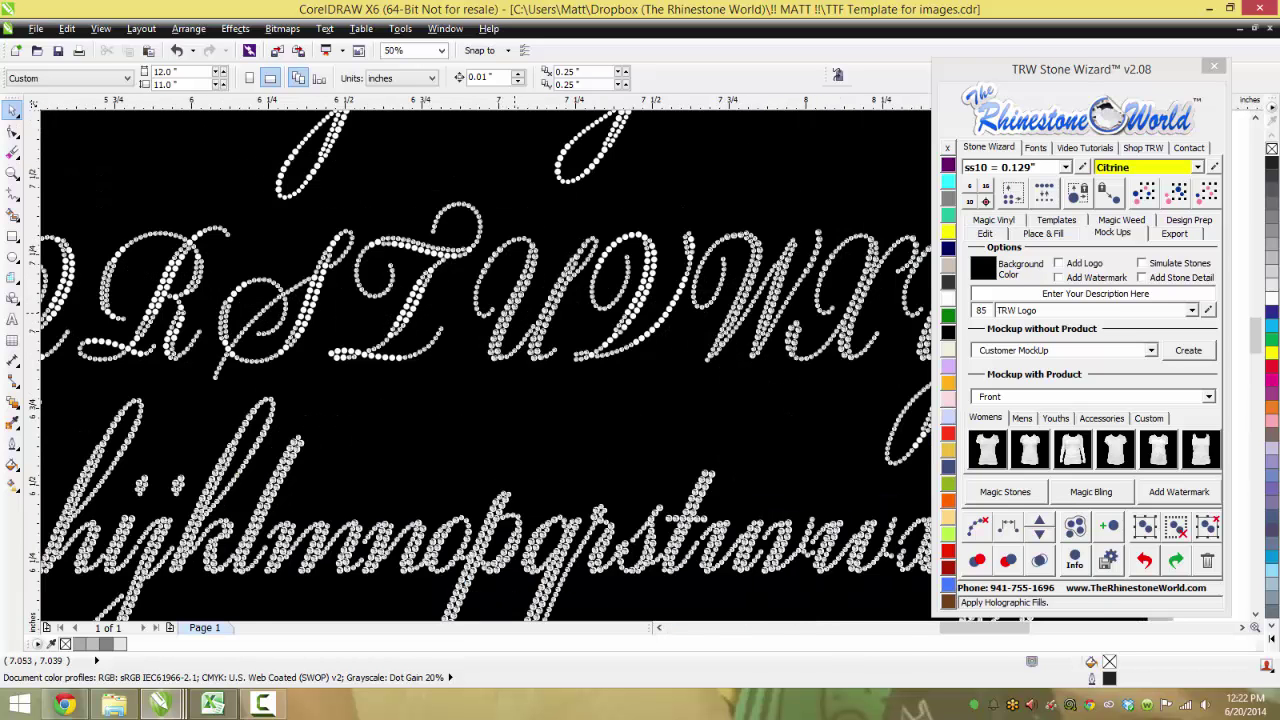
scroll(517, 318, "up", 2)
scroll(518, 318, "down", 1)
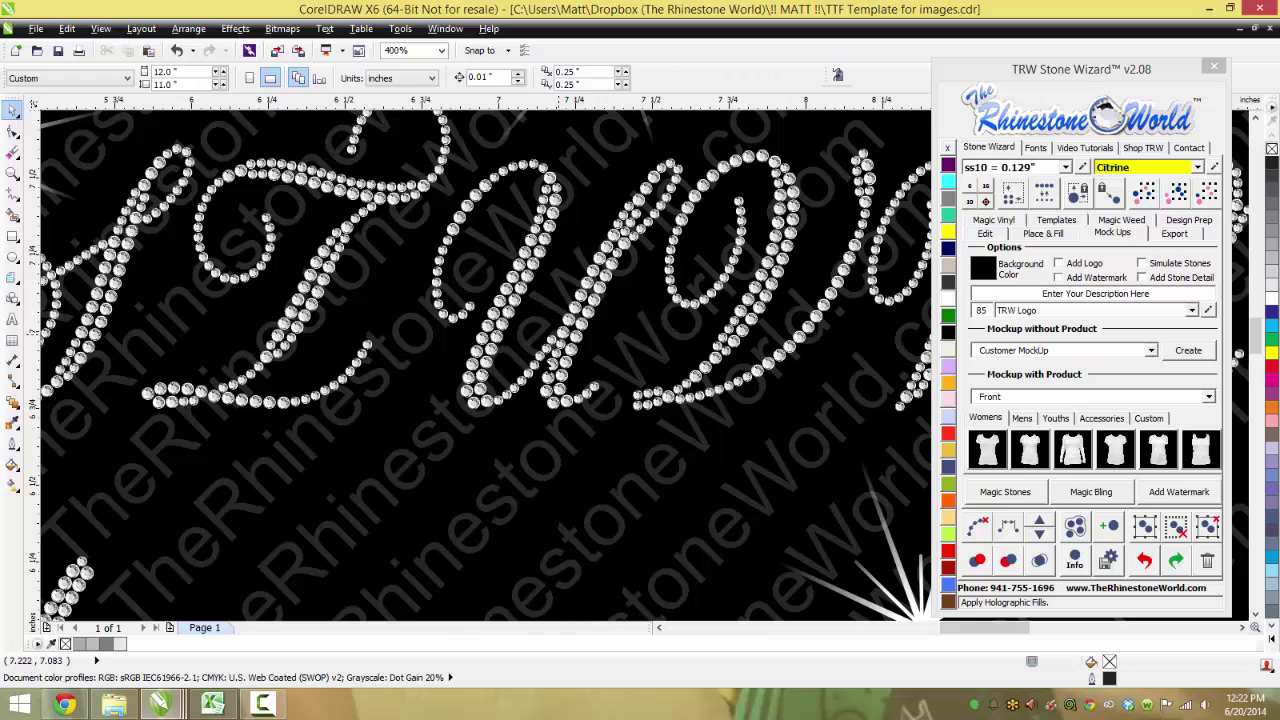
scroll(485, 365, "down", 1)
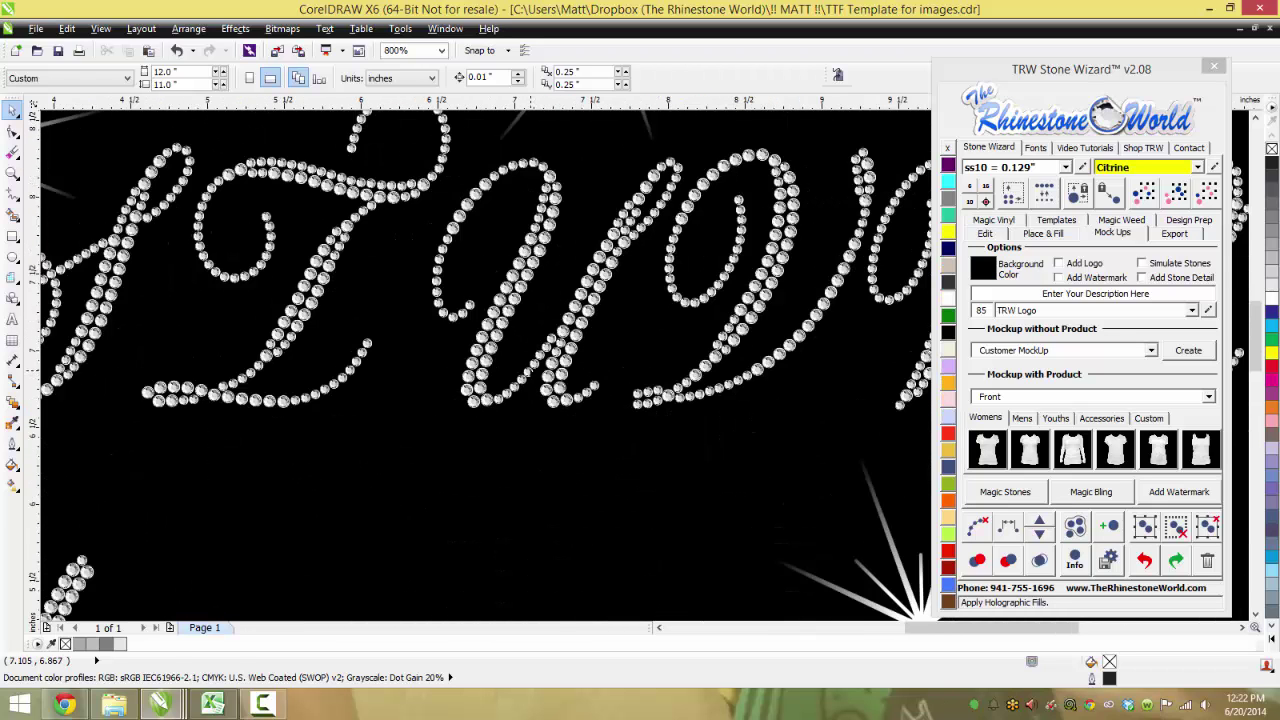
scroll(485, 365, "down", 1)
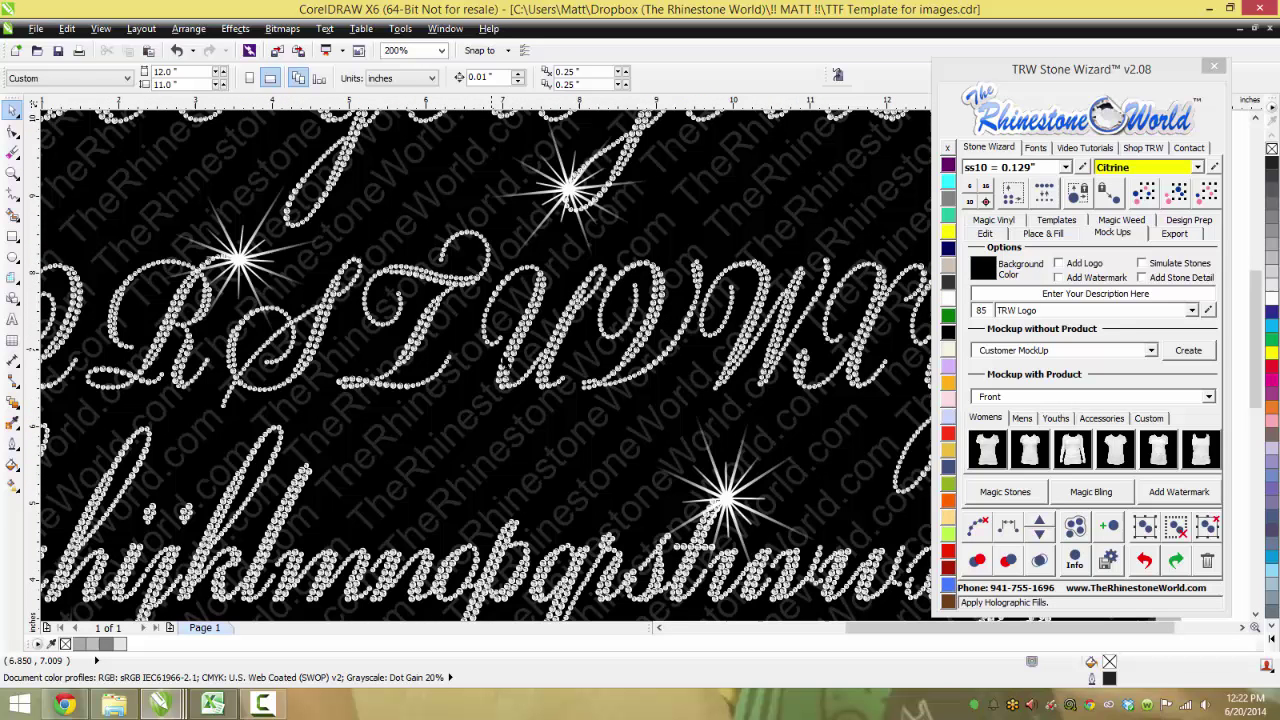
scroll(485, 365, "down", 1)
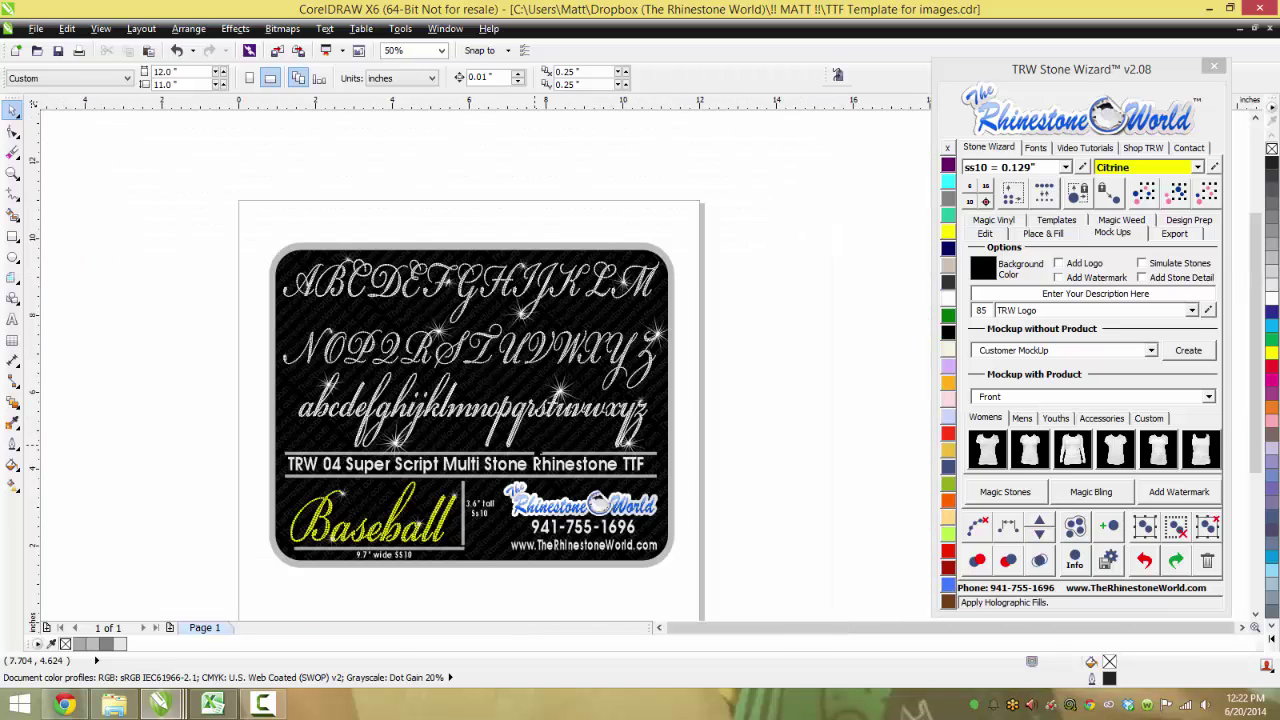
scroll(500, 420, "up", 1)
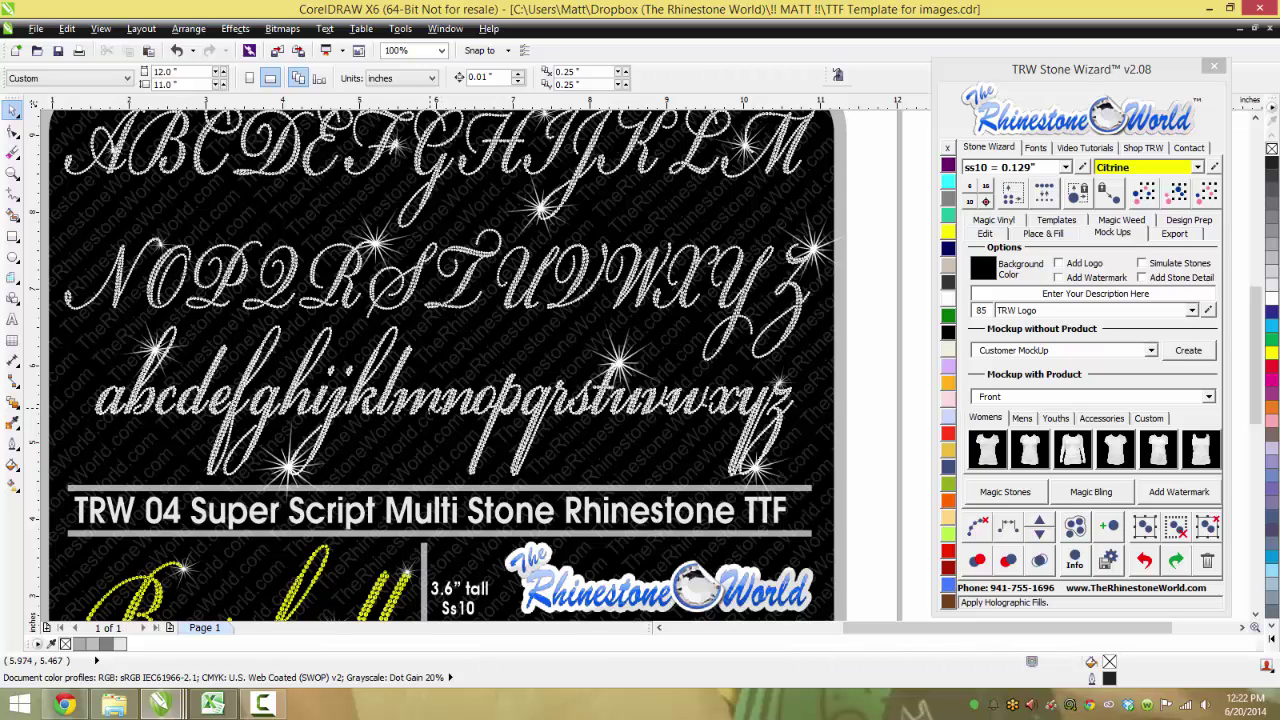
scroll(440, 360, "down", 1)
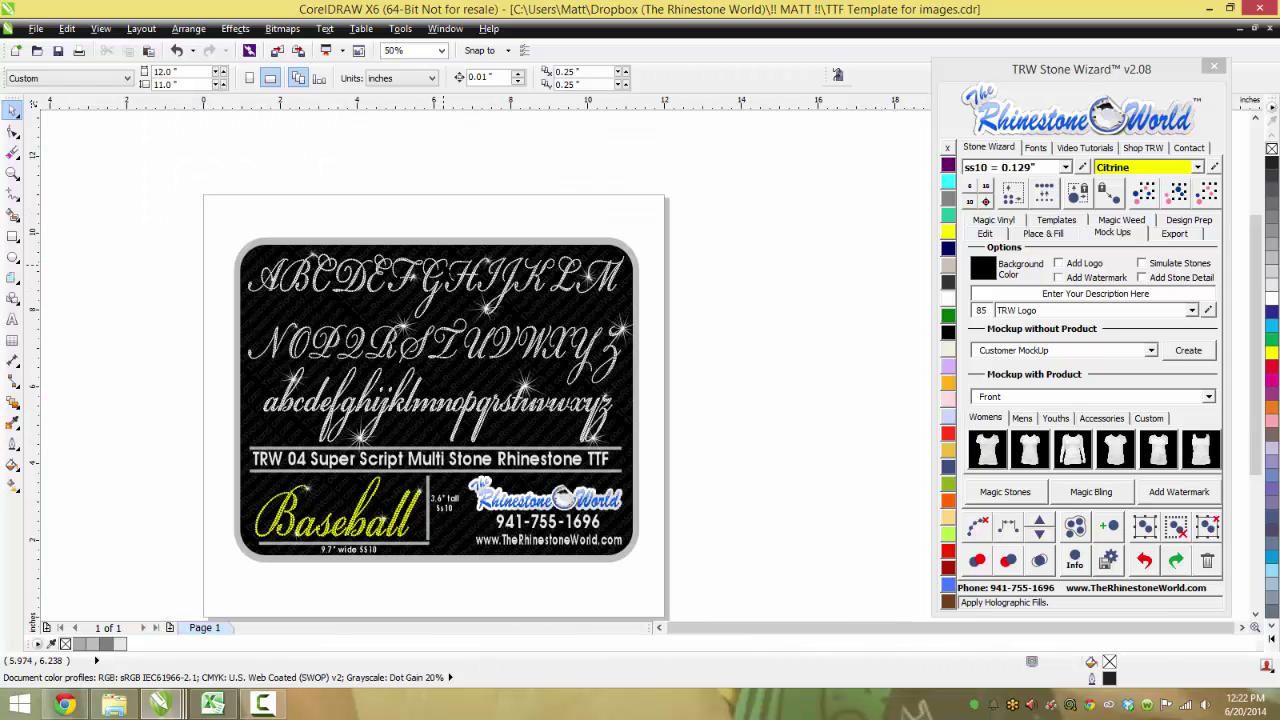
scroll(381, 267, "up", 1)
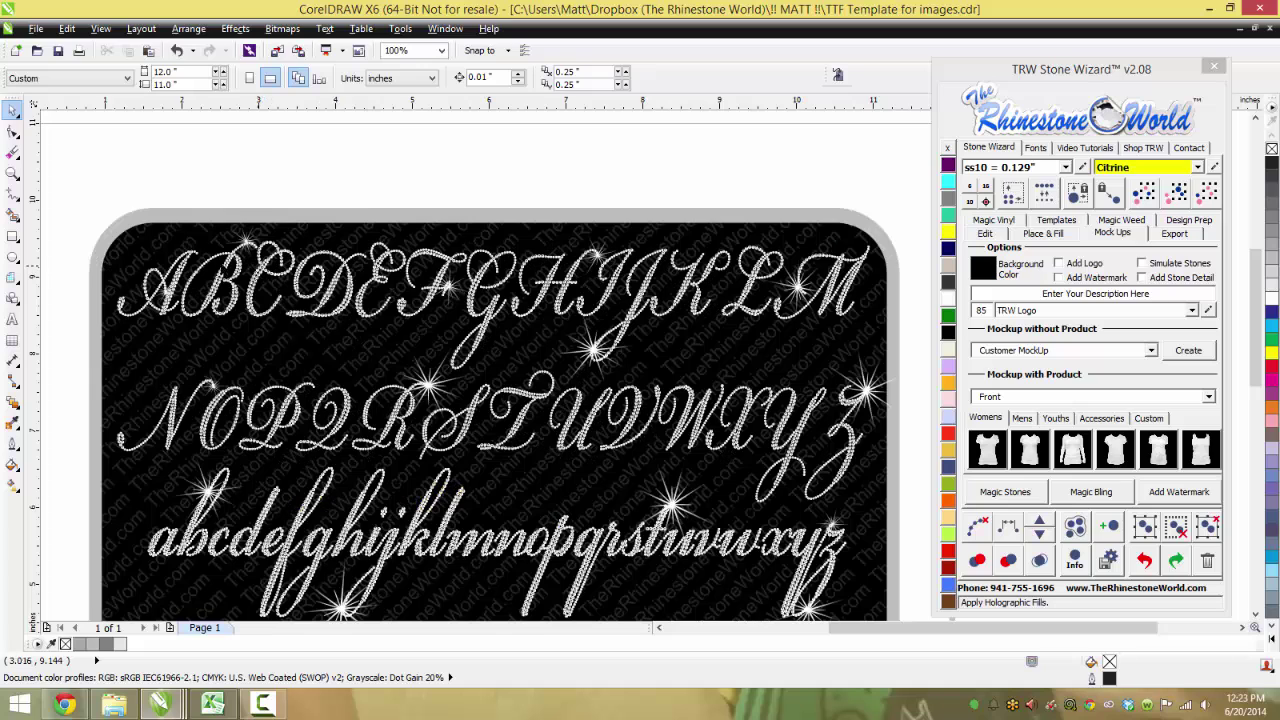
scroll(224, 270, "up", 1)
scroll(224, 270, "up", 1)
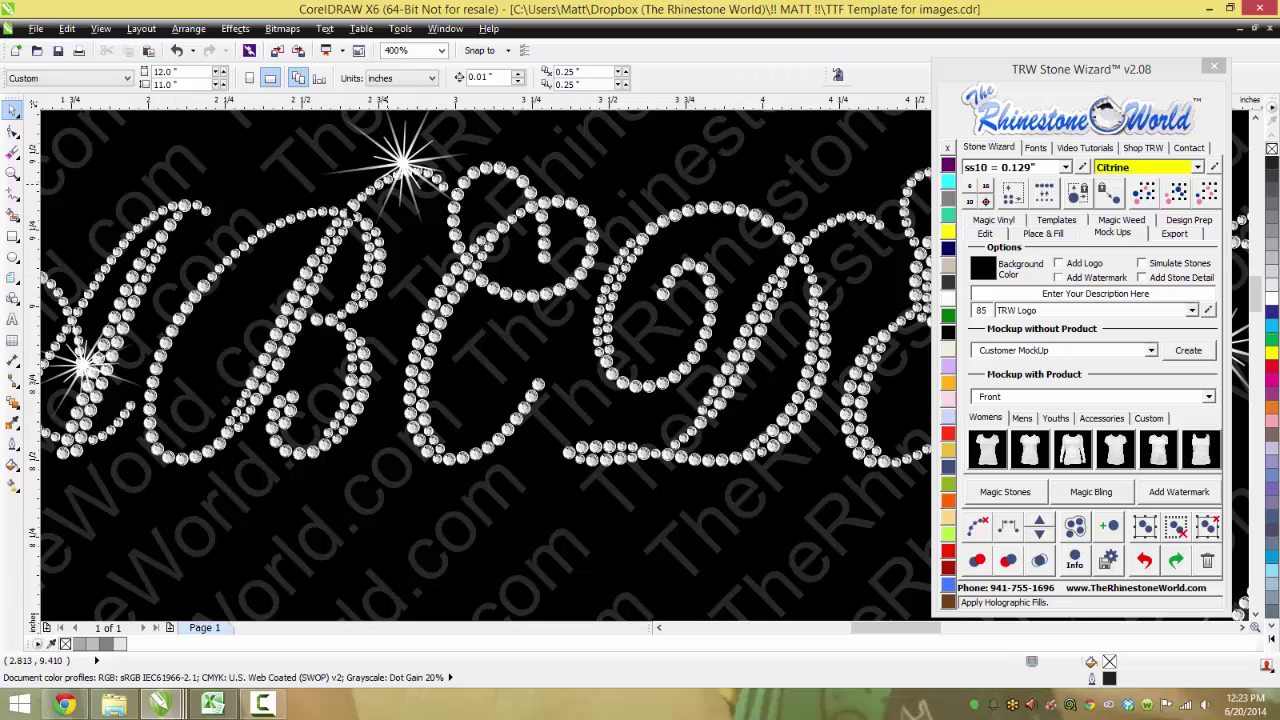
scroll(536, 300, "down", 1)
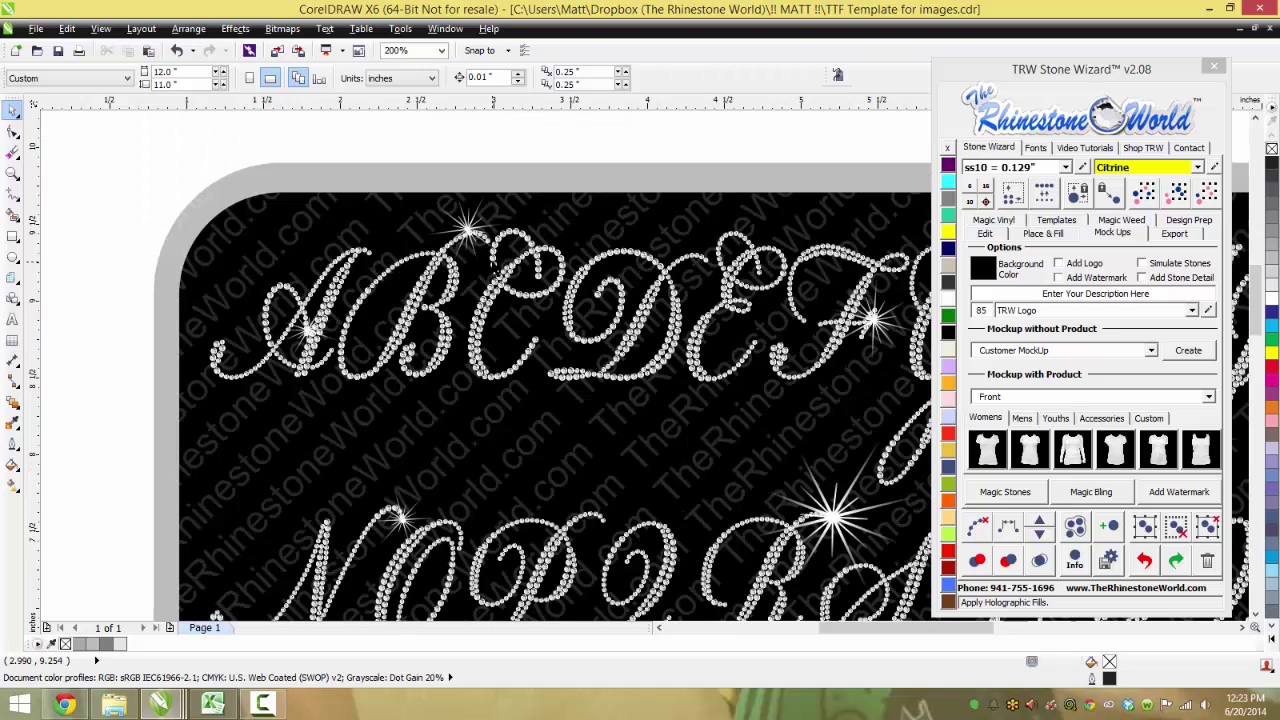
scroll(502, 268, "down", 1)
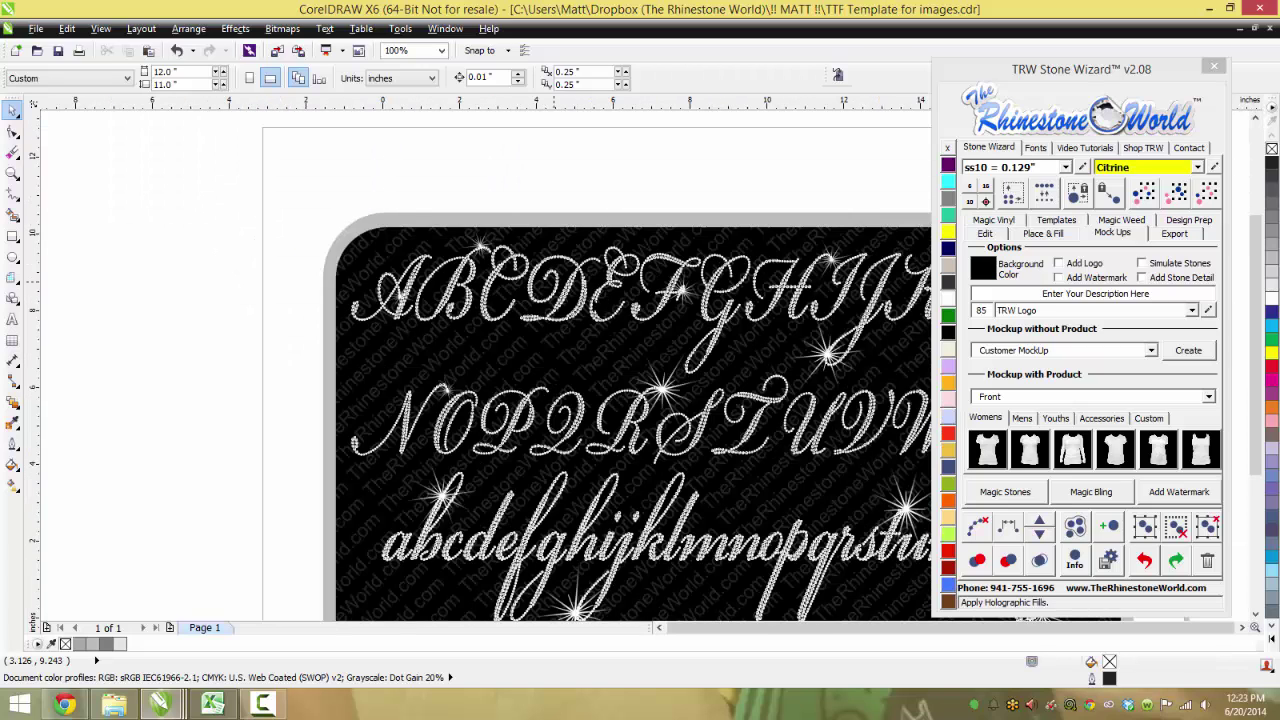
scroll(595, 305, "down", 1)
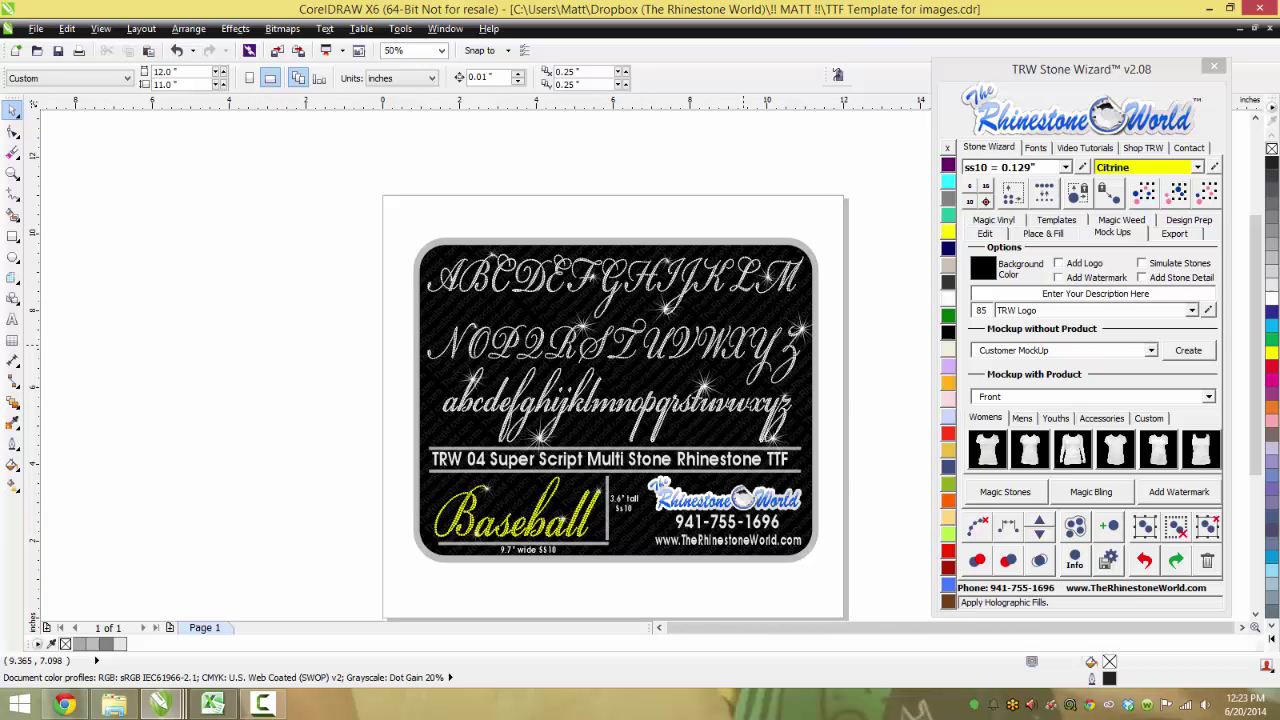
left_click(172, 628)
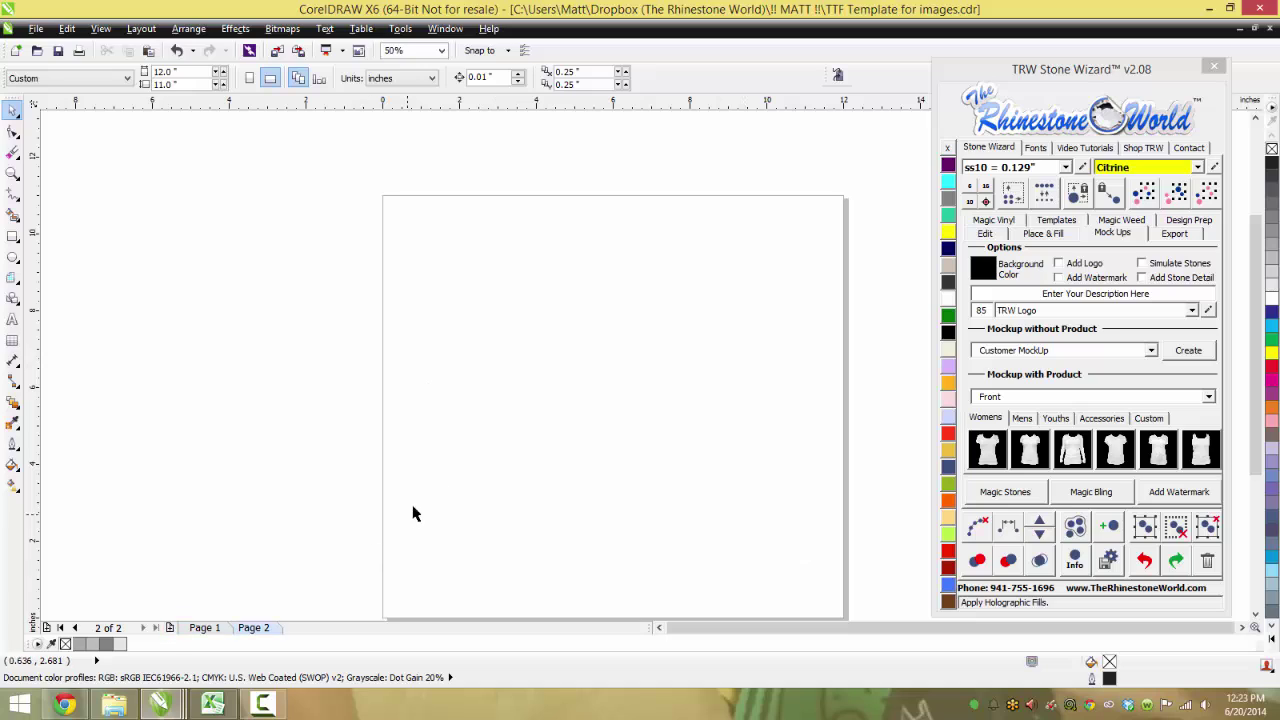
left_click(13, 320)
left_click(541, 362)
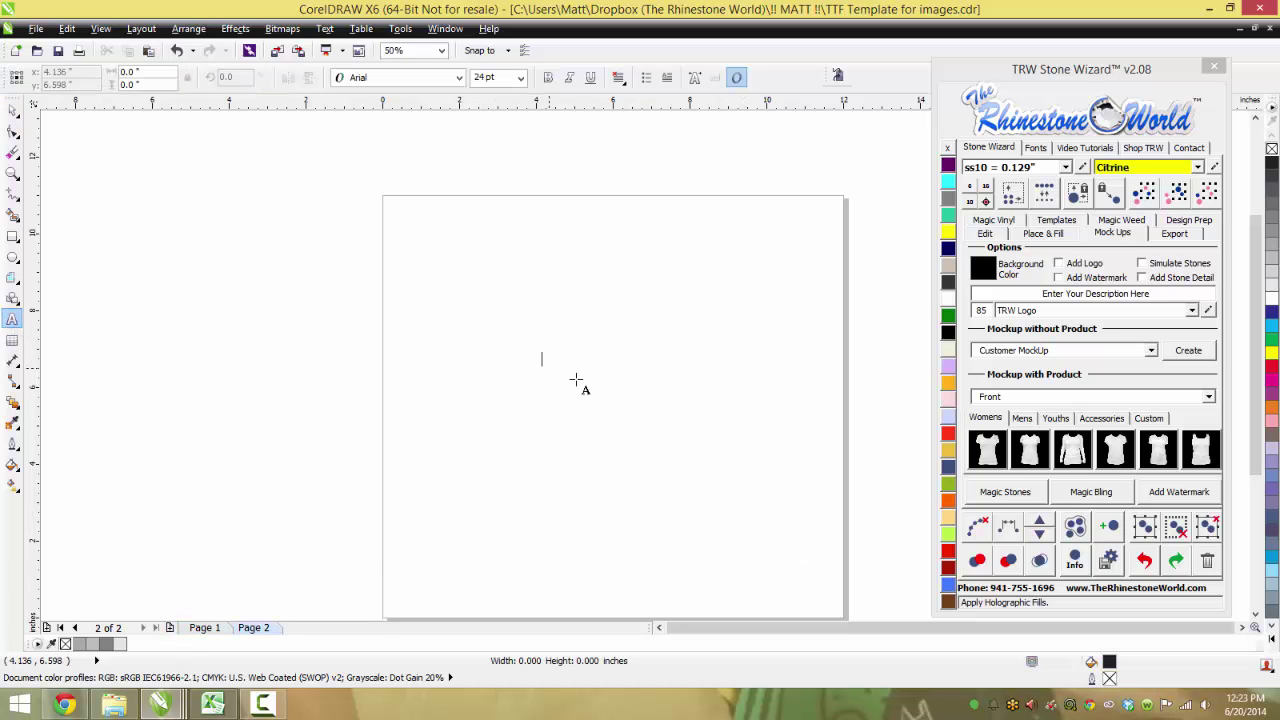
type("Baseball")
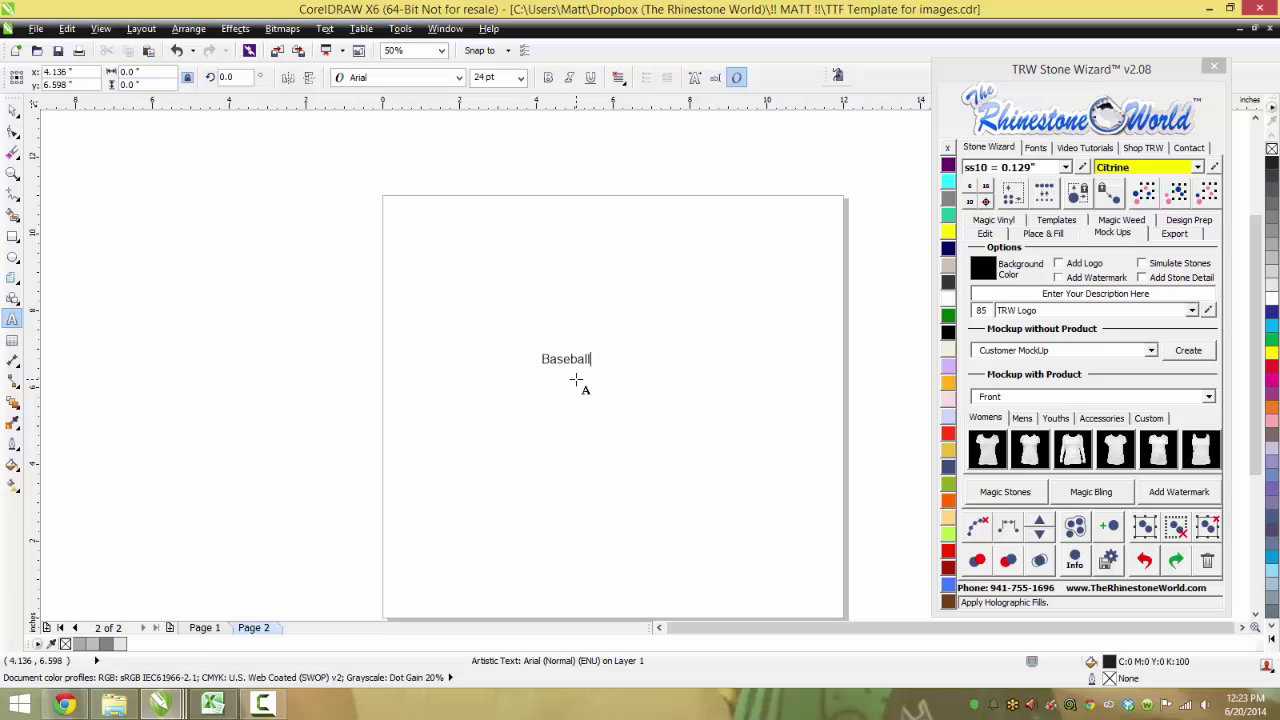
Set the Baseball text in the TRW 04 Super Script Multi Stone font
left_click(13, 110)
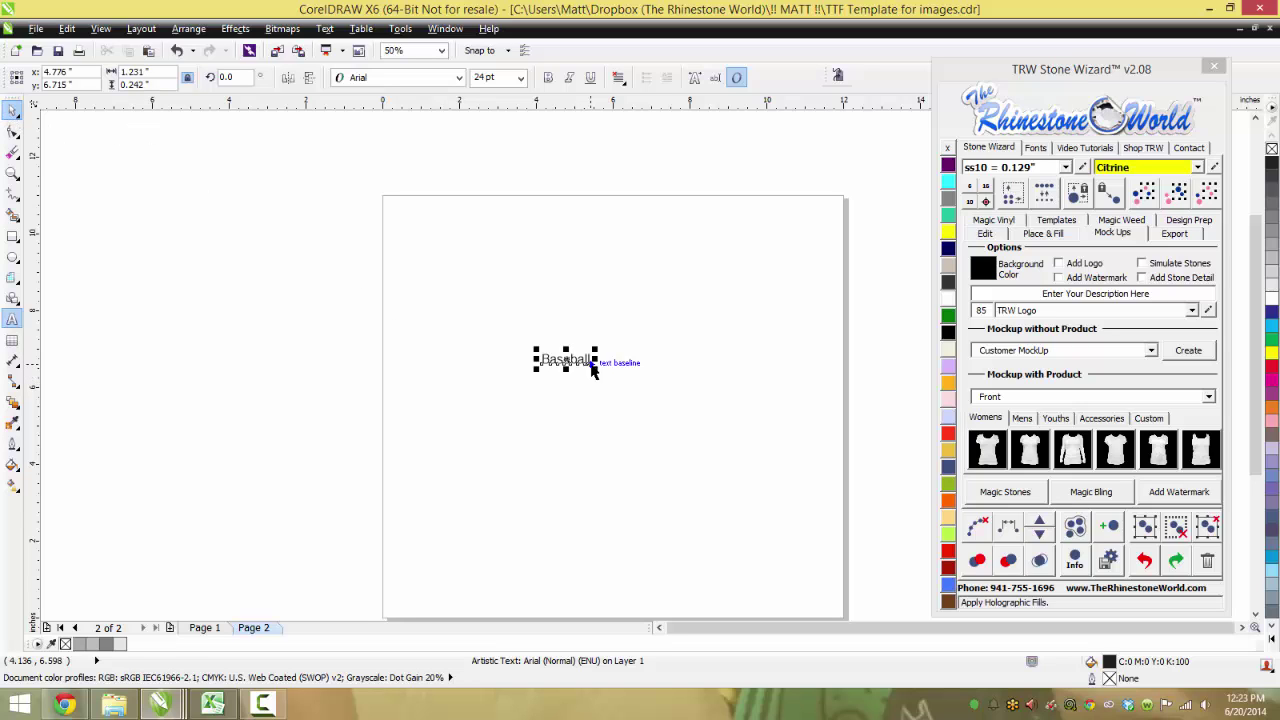
left_click_drag(597, 352, 752, 318)
left_click(1035, 147)
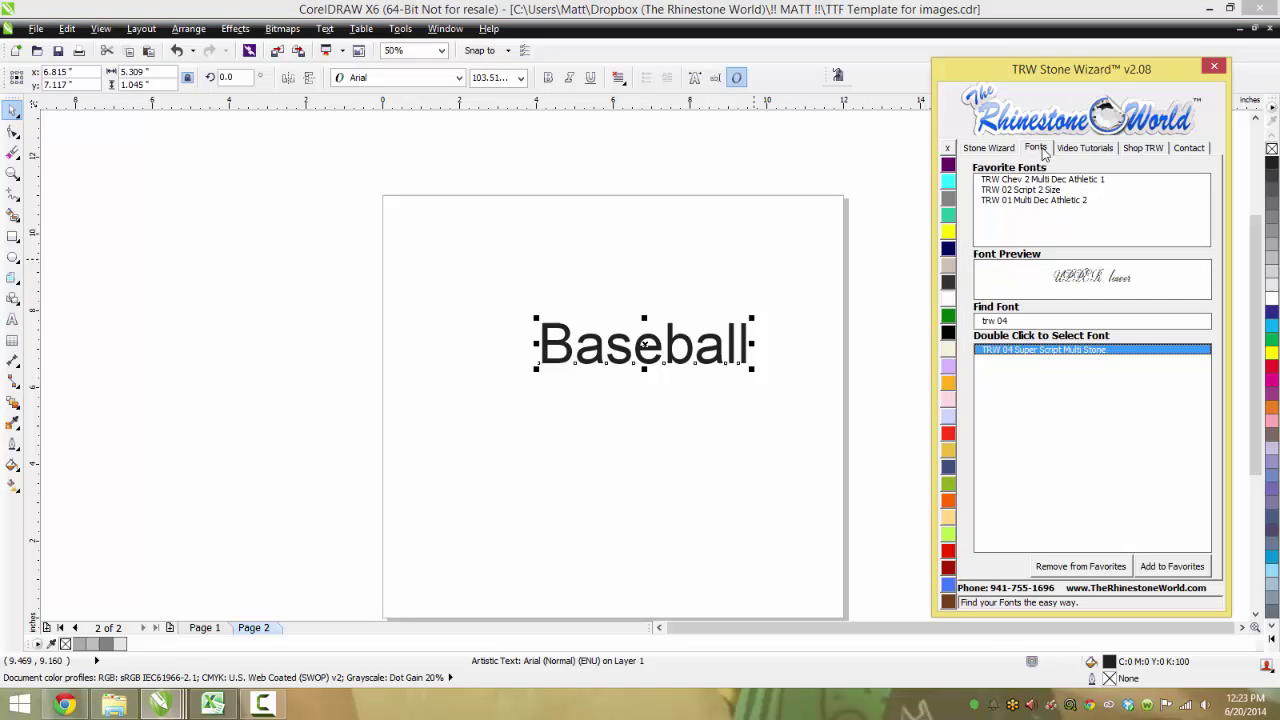
double_click(1034, 352)
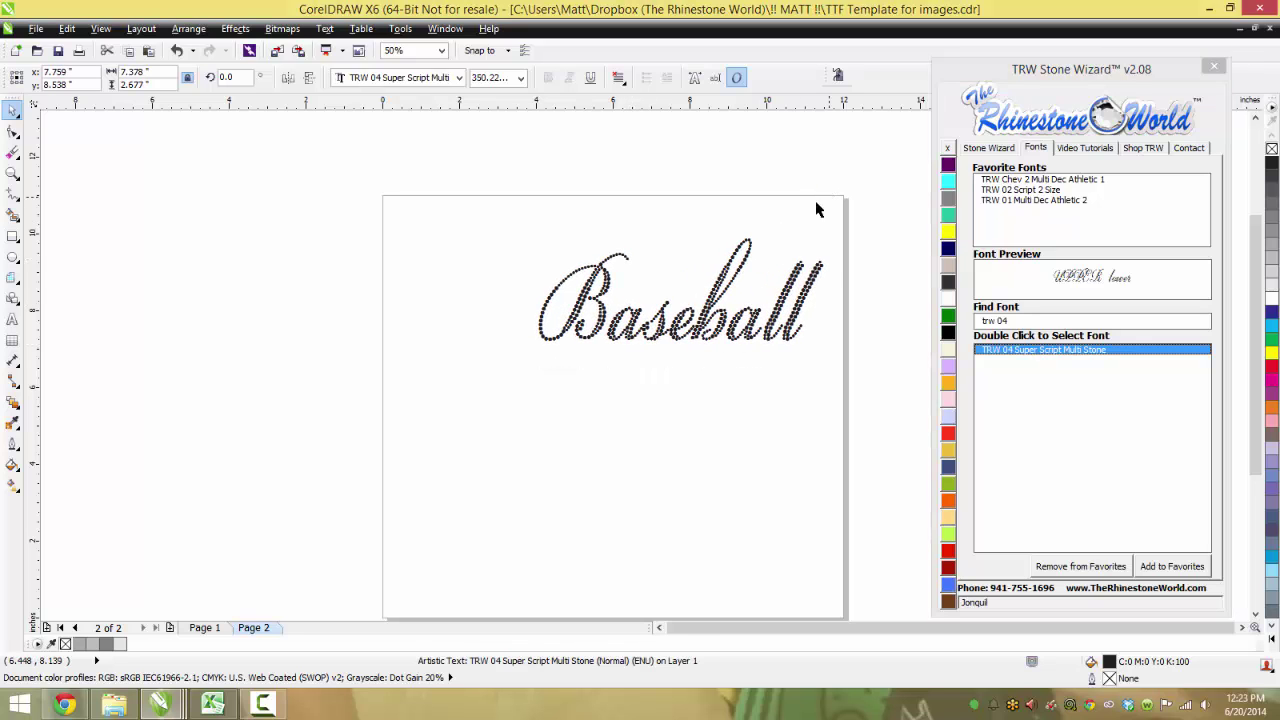
Scale Baseball up to about 11.4 inches wide across the page
left_click_drag(655, 294, 814, 205)
left_click_drag(533, 346, 416, 396)
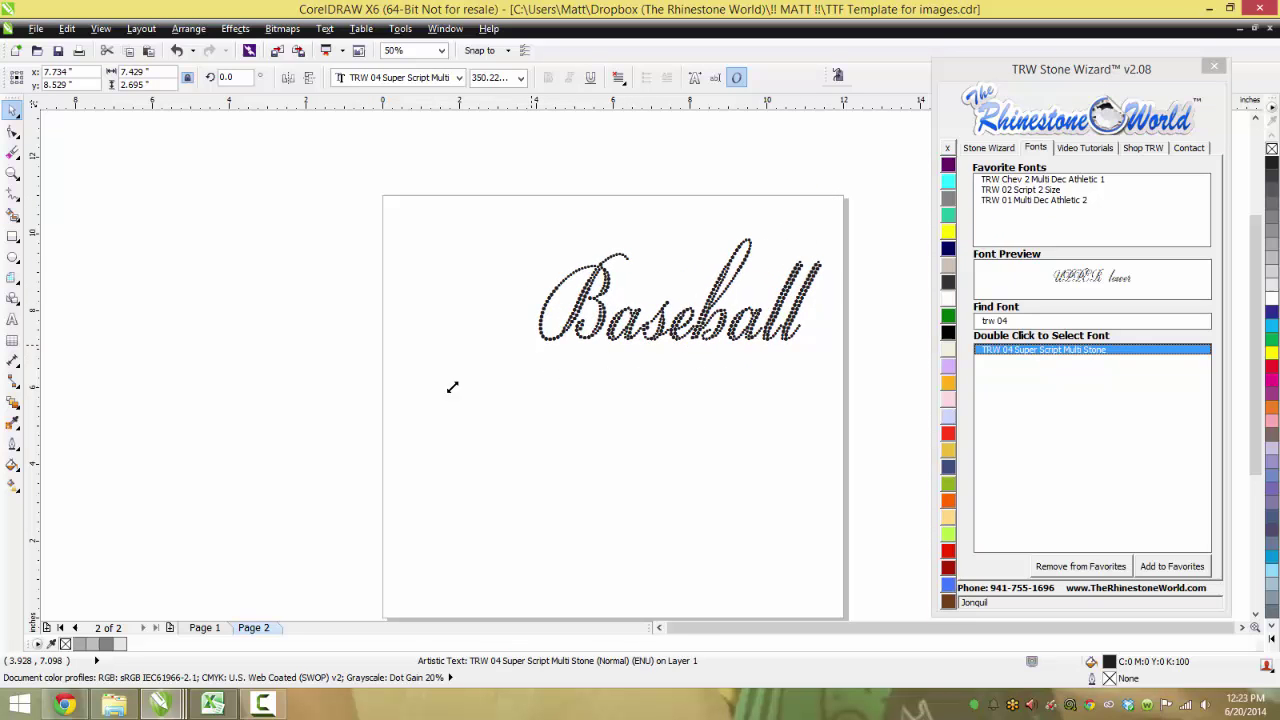
left_click_drag(500, 382, 417, 439)
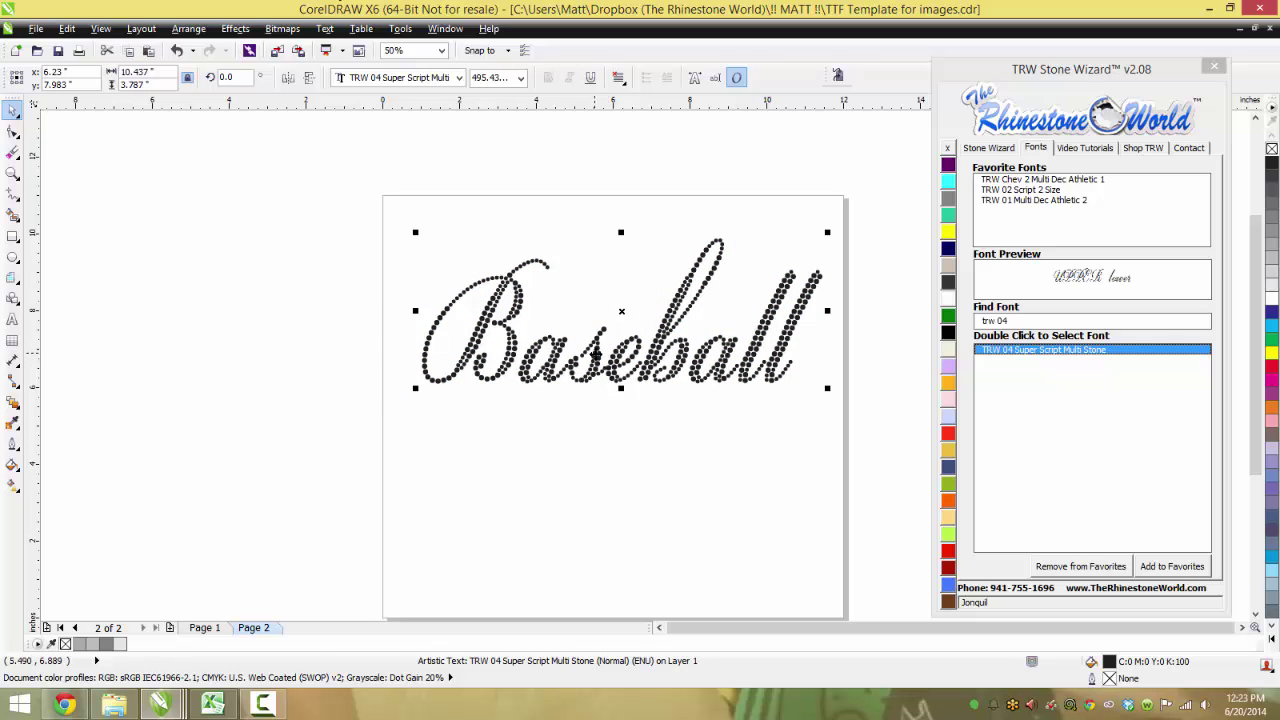
left_click_drag(590, 350, 572, 366)
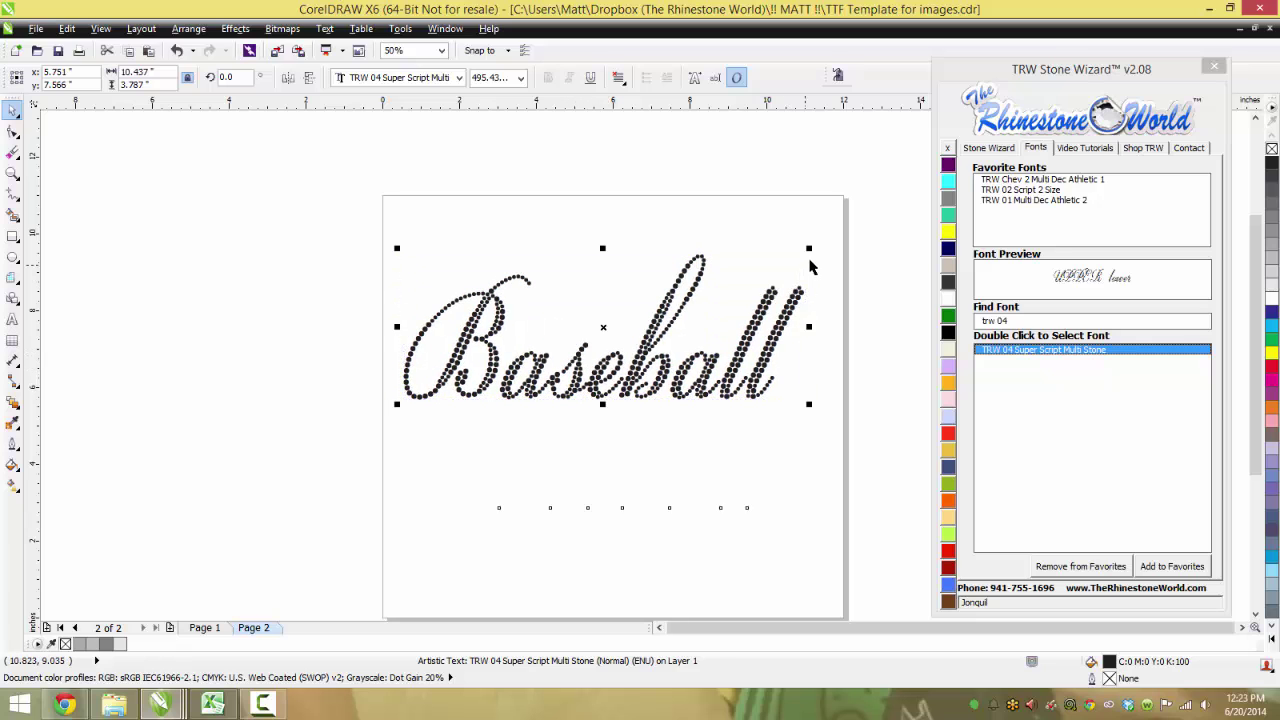
left_click_drag(811, 250, 785, 257)
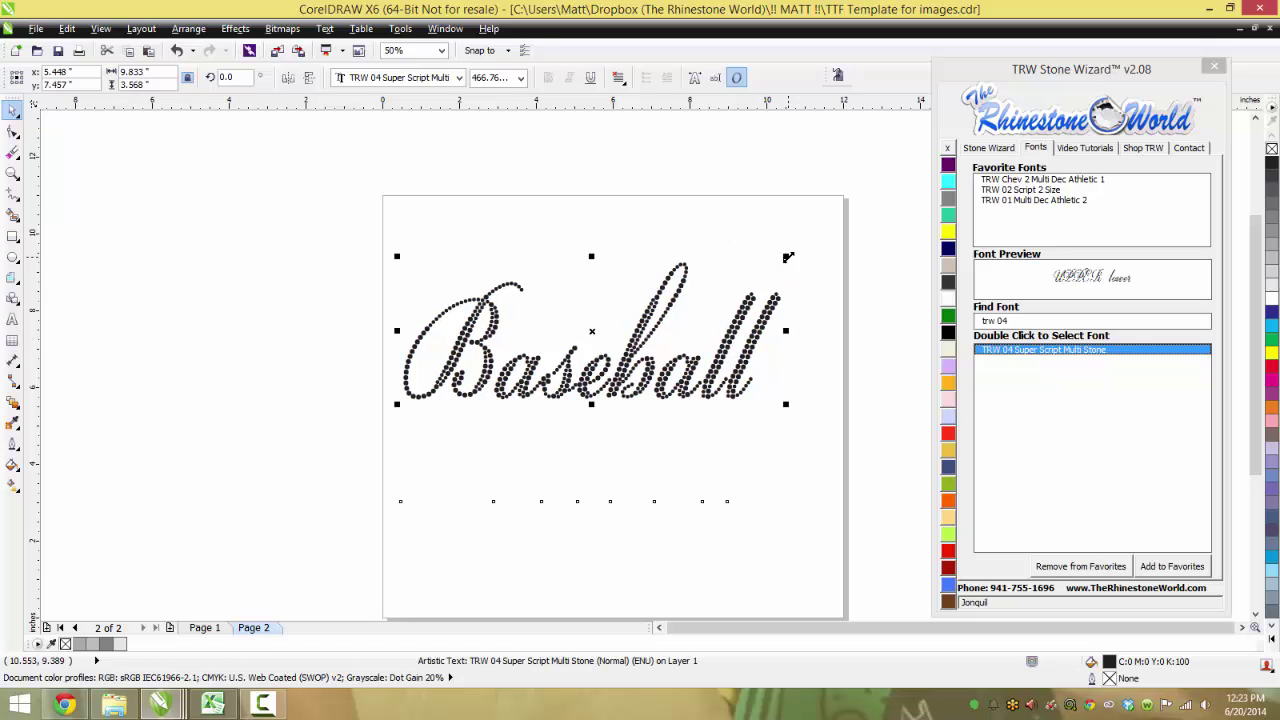
left_click_drag(788, 257, 849, 219)
Resize the Baseball design to the chosen stone size without replacing stones
scroll(728, 290, "up", 2)
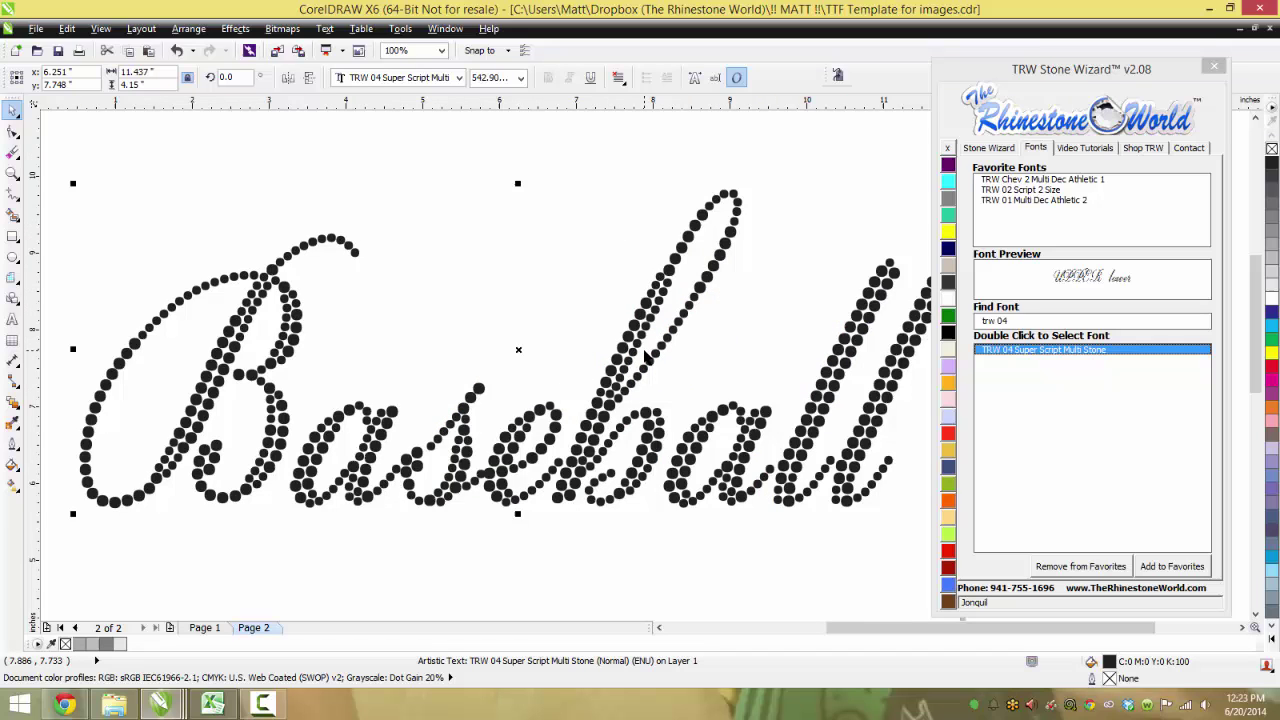
scroll(594, 316, "down", 2)
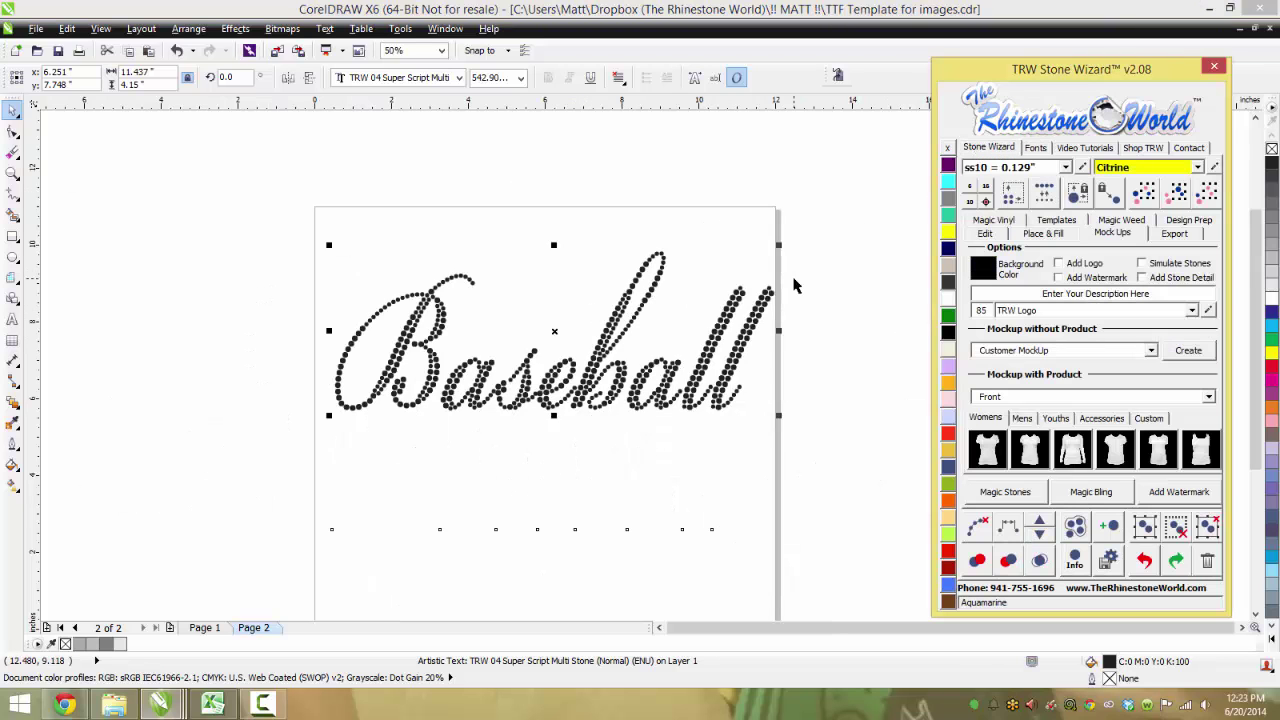
left_click_drag(778, 244, 746, 257)
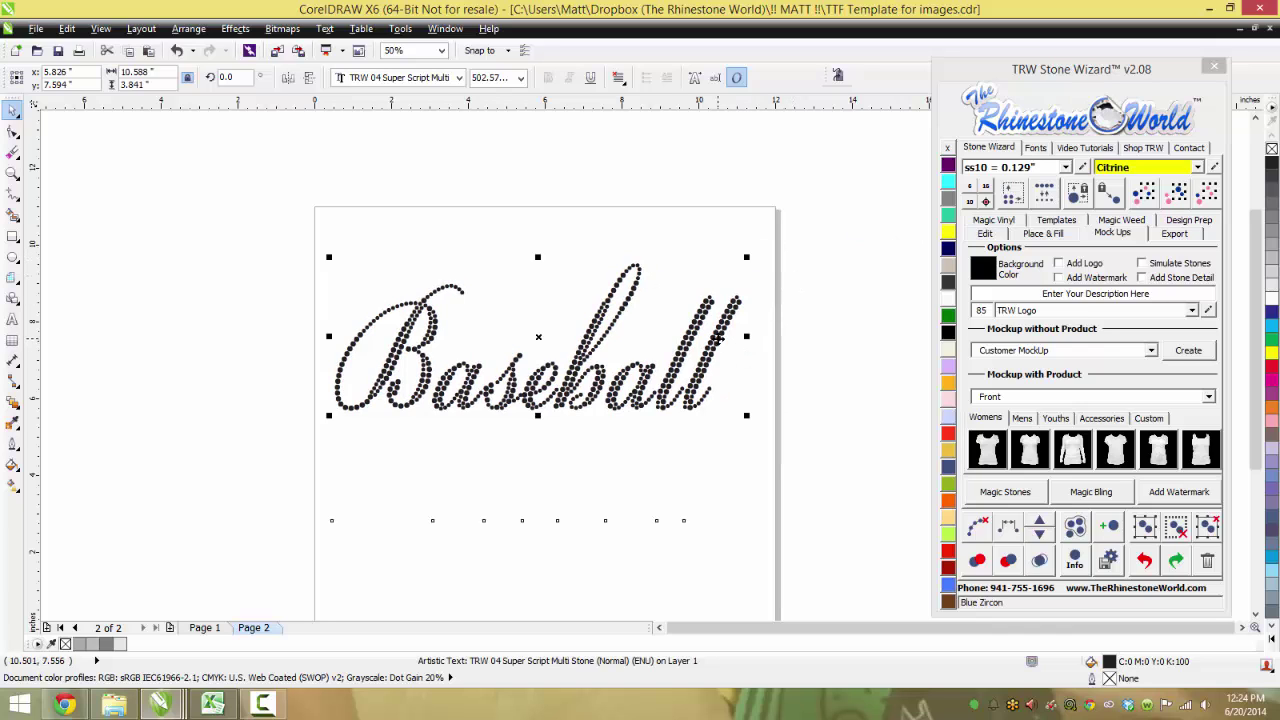
left_click_drag(718, 338, 725, 327)
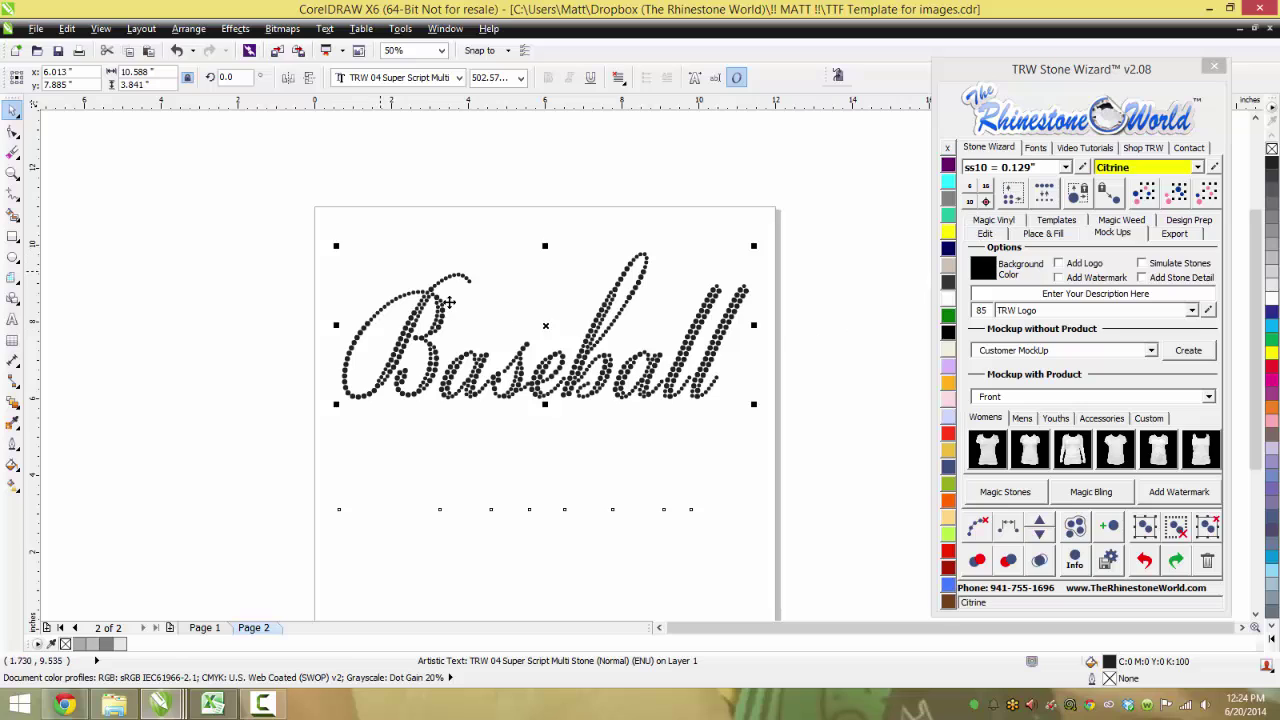
left_click(969, 201)
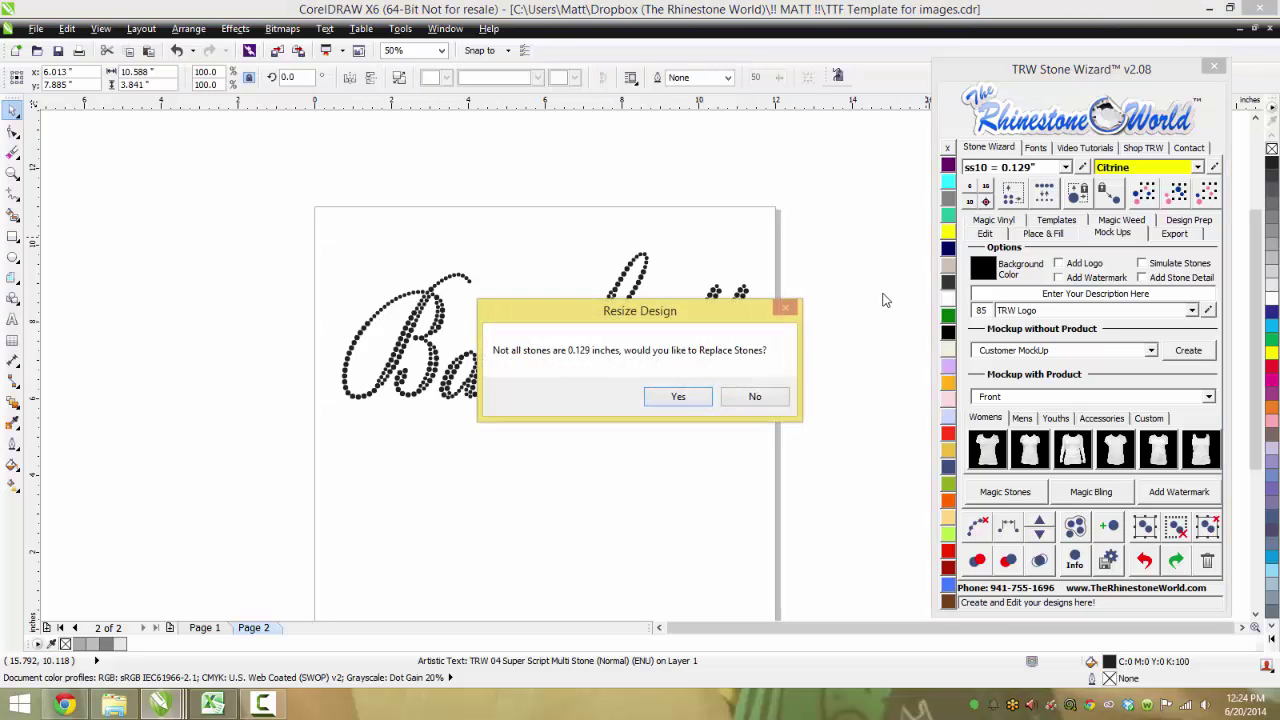
left_click(770, 400)
left_click(686, 340)
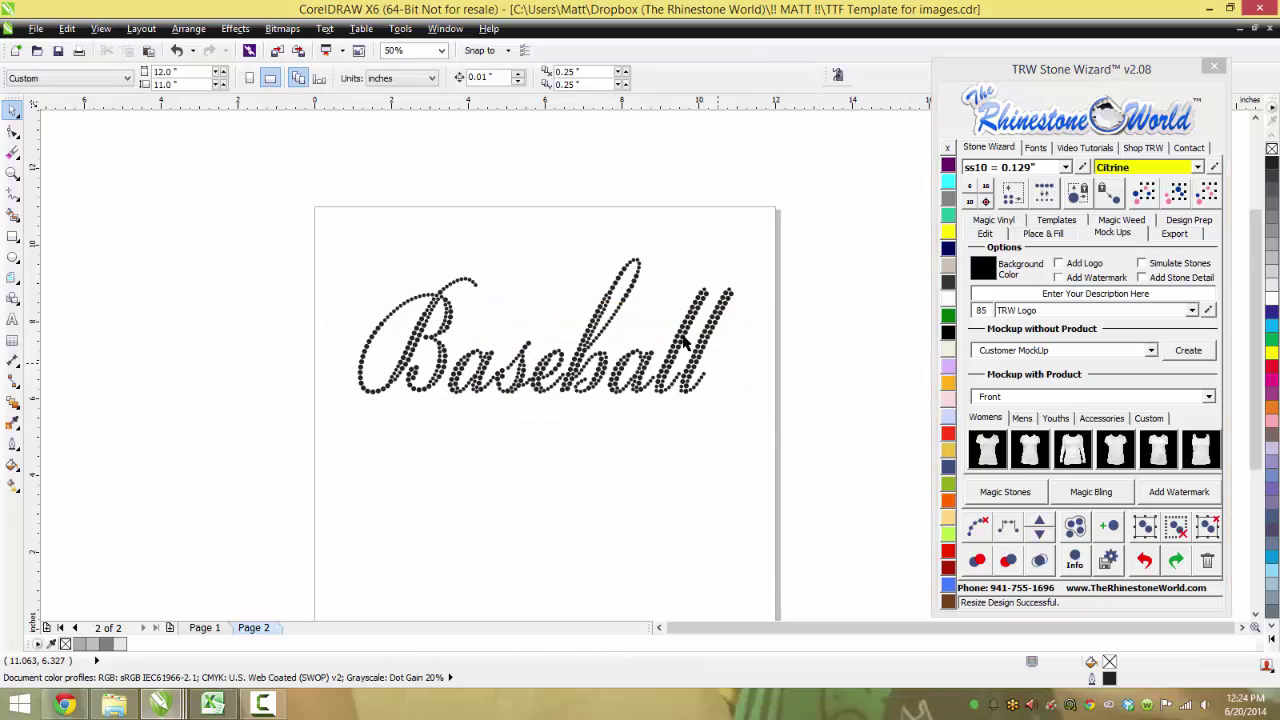
Inspect individual stones on the b stem, then undo the resize
scroll(647, 343, "up", 2)
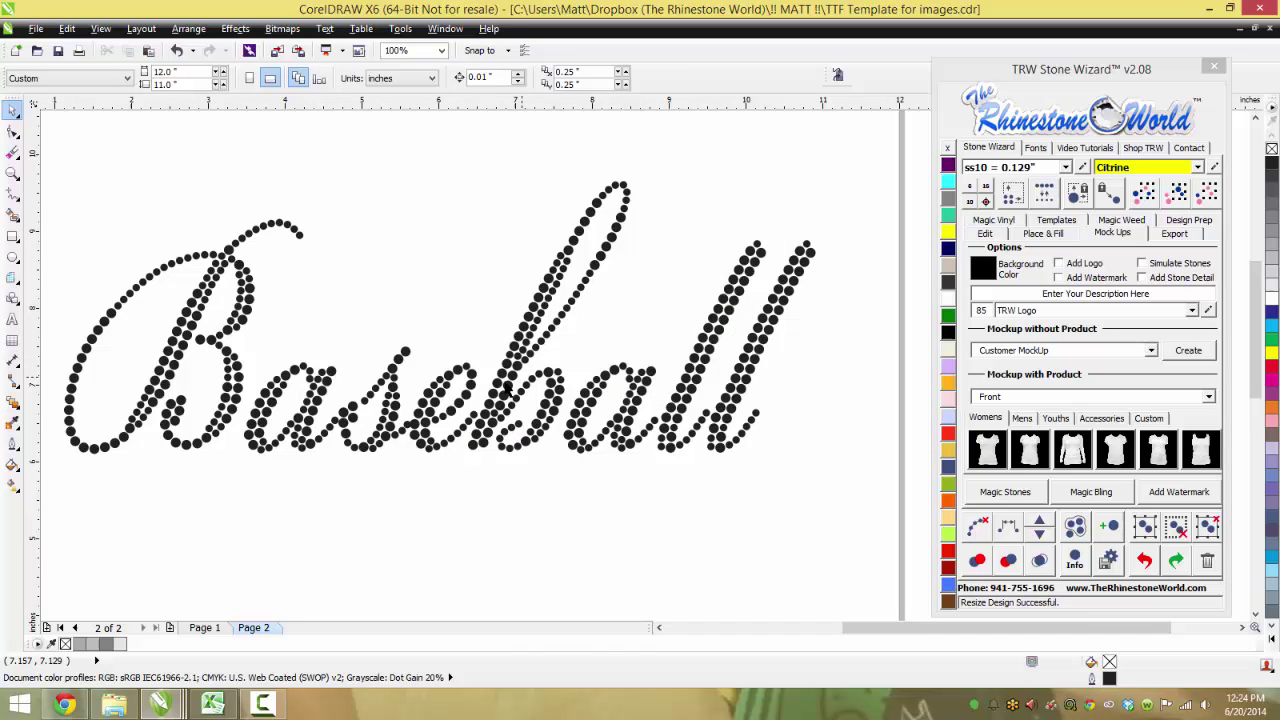
scroll(509, 390, "up", 2)
left_click(520, 345)
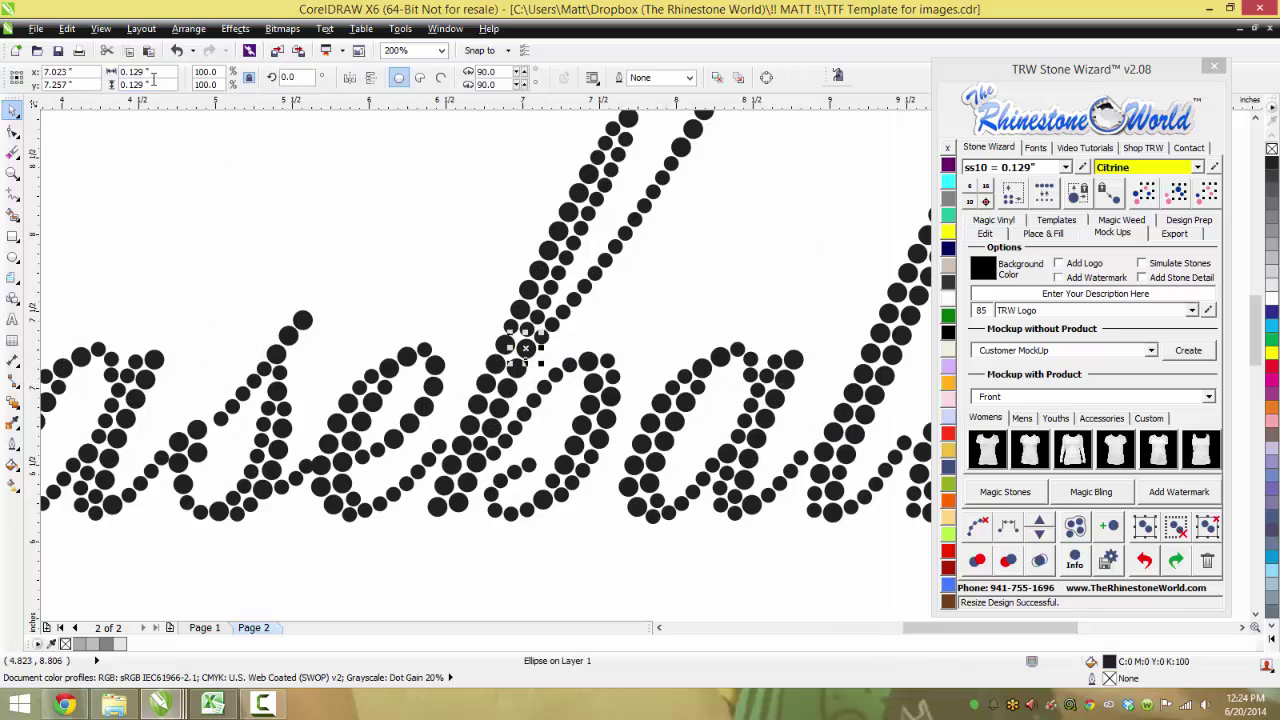
key("Tab")
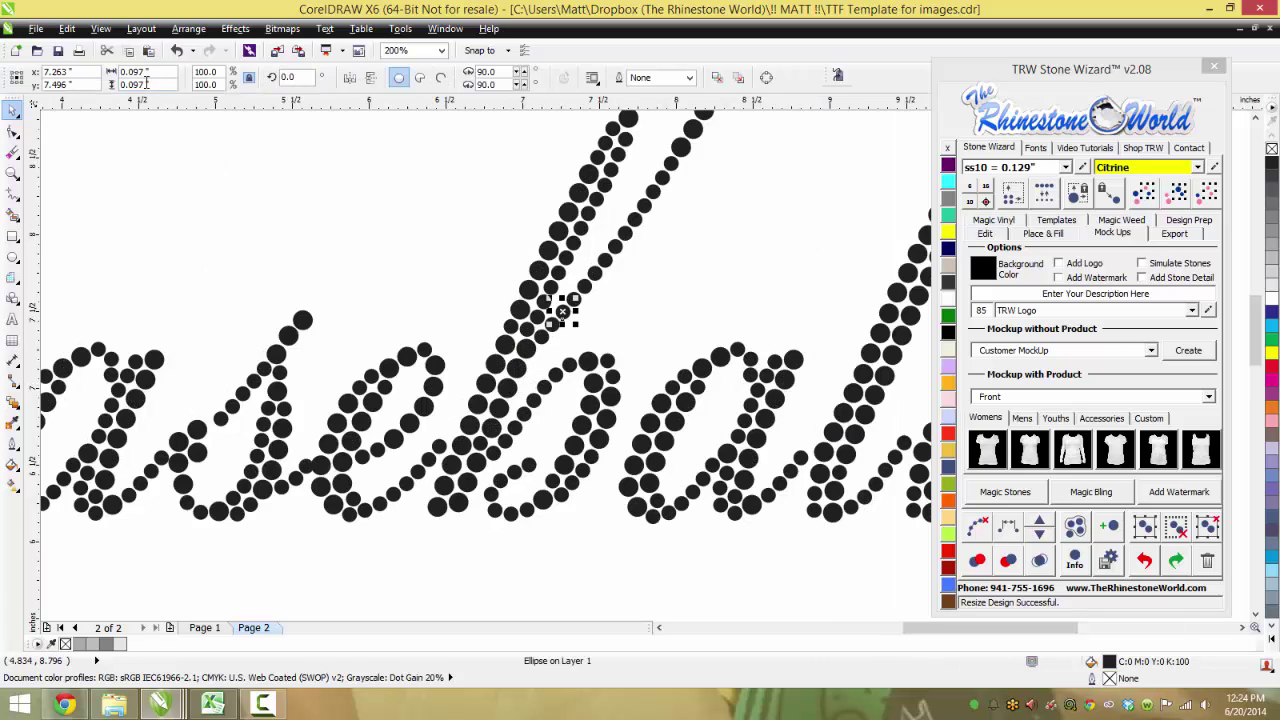
key("Escape")
scroll(545, 342, "down", 2)
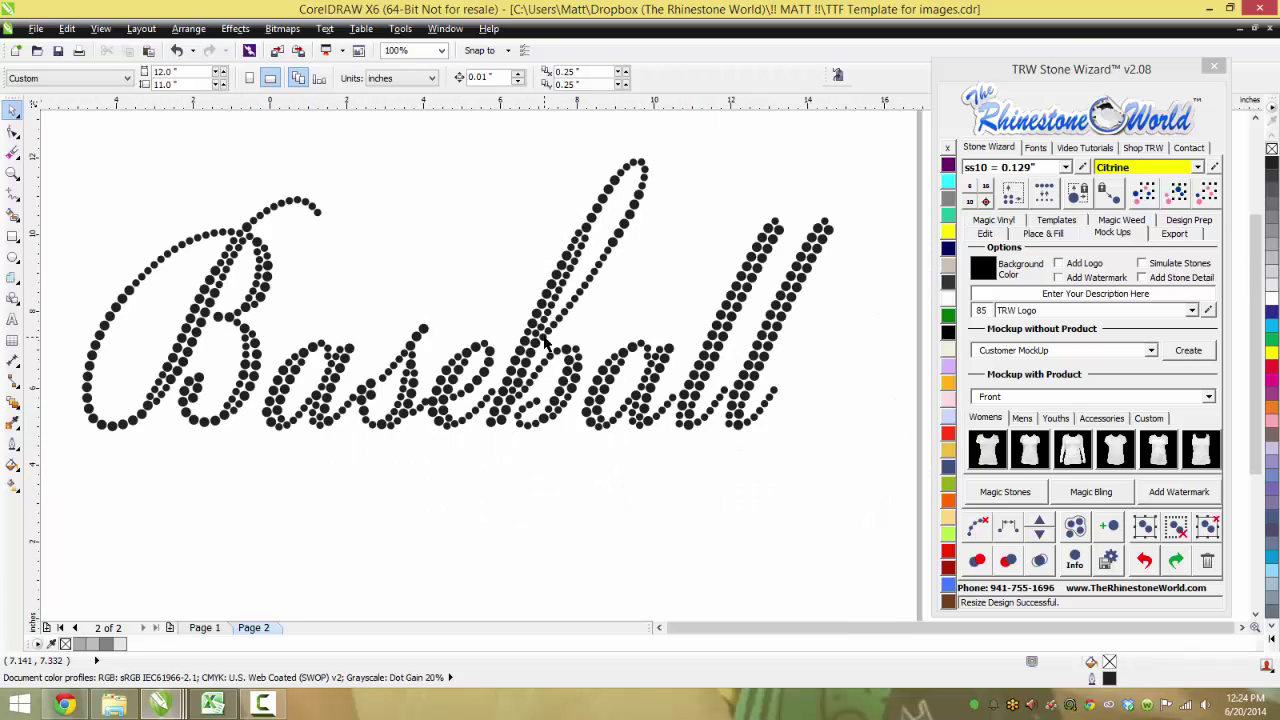
scroll(545, 342, "down", 4)
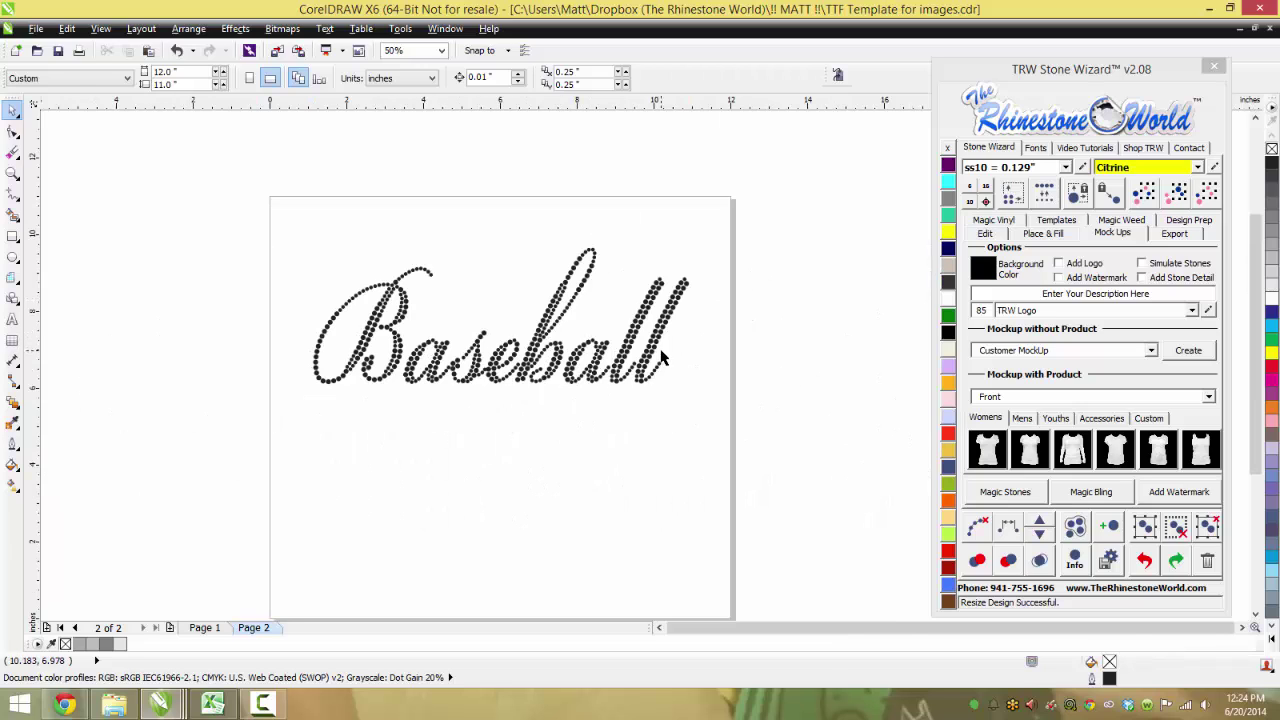
key("ctrl+z")
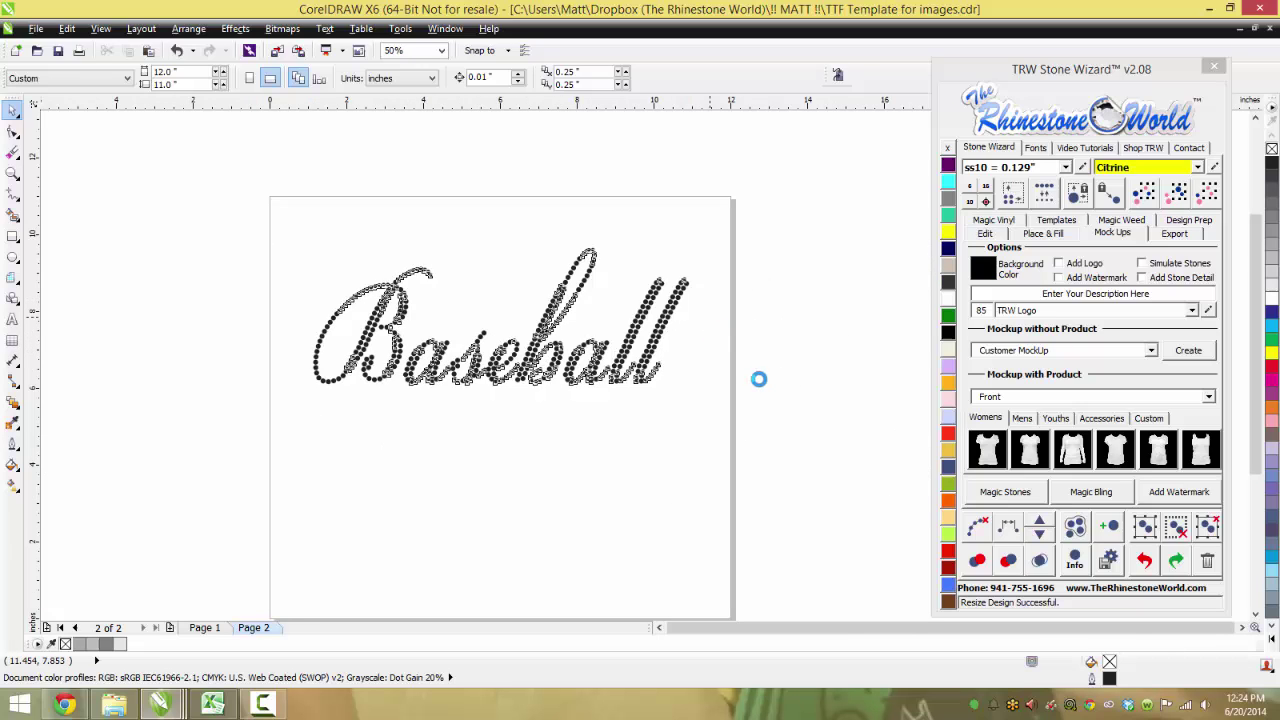
key("Escape")
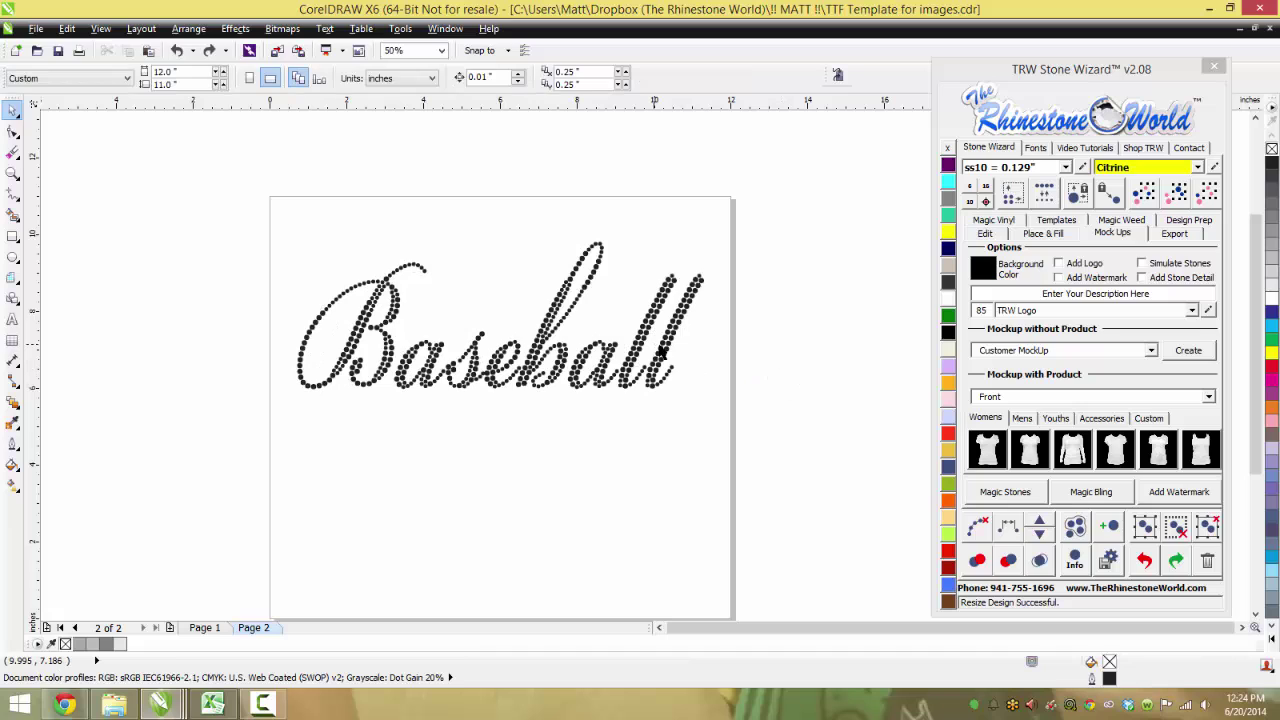
Retype the Baseball text as Princess
double_click(672, 370)
key("ctrl+a")
type("F")
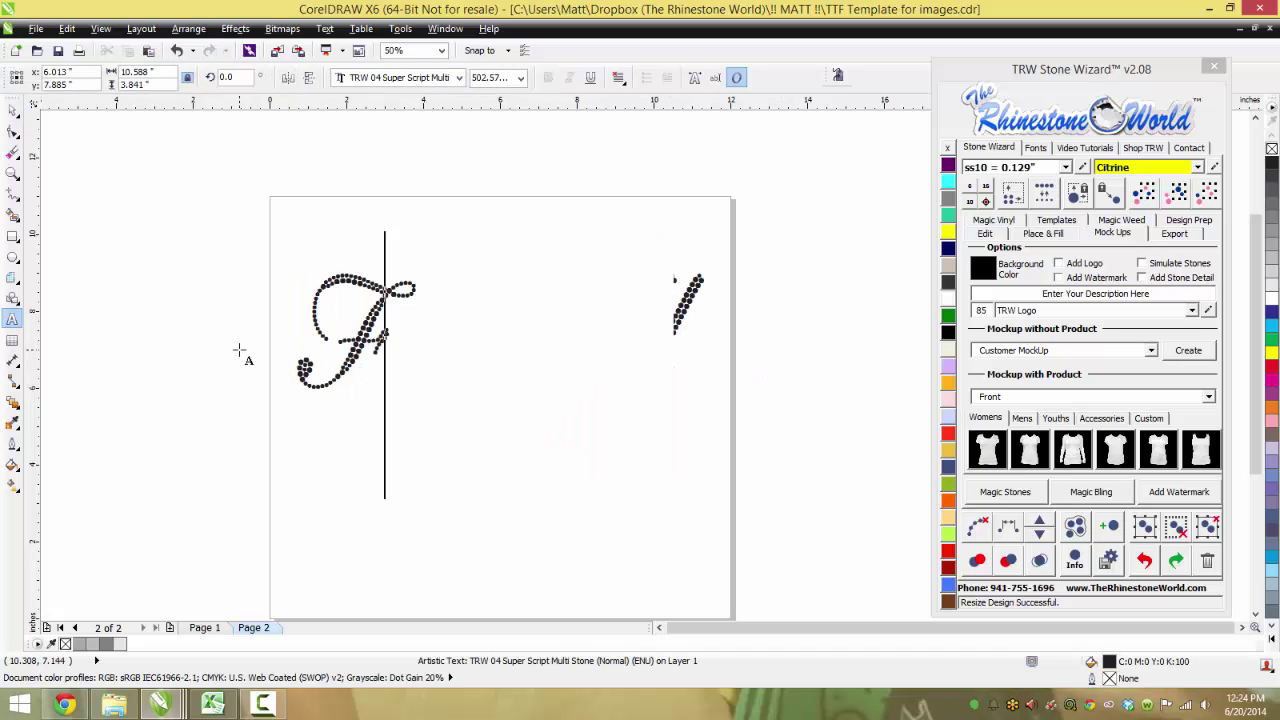
type("ootb")
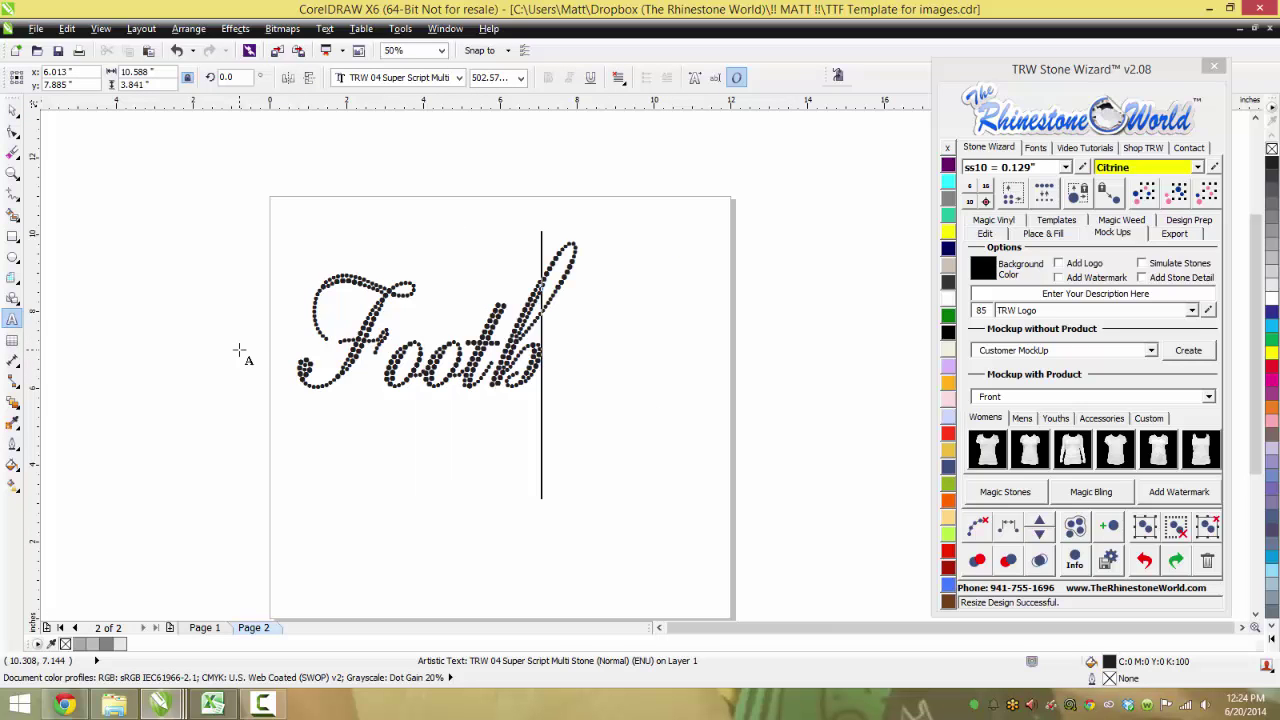
type("all")
key("Escape")
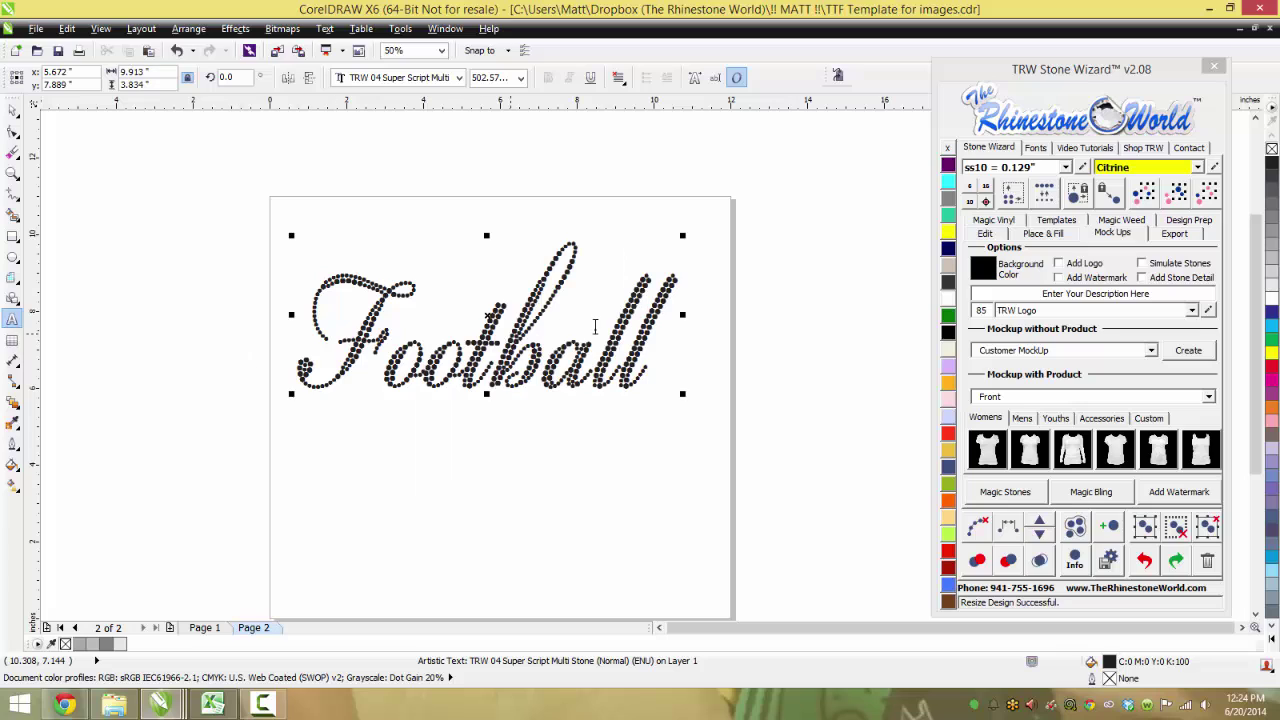
left_click_drag(657, 352, 298, 340)
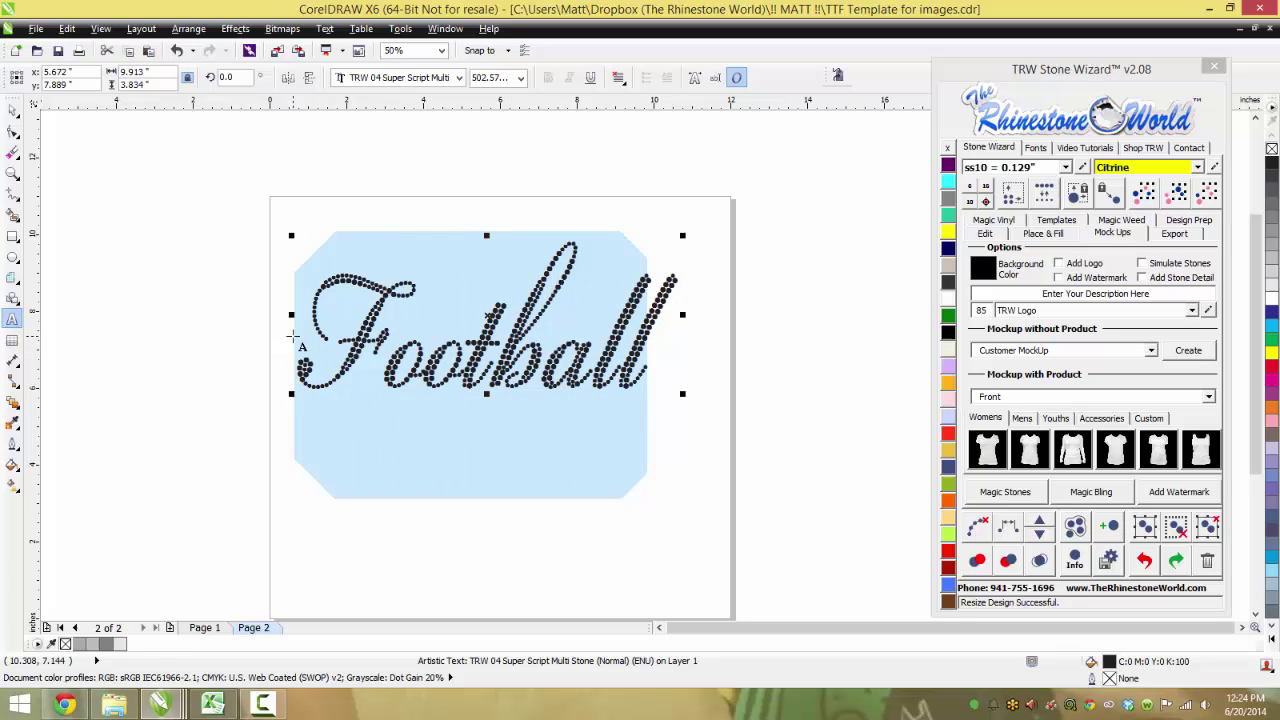
type("Princ")
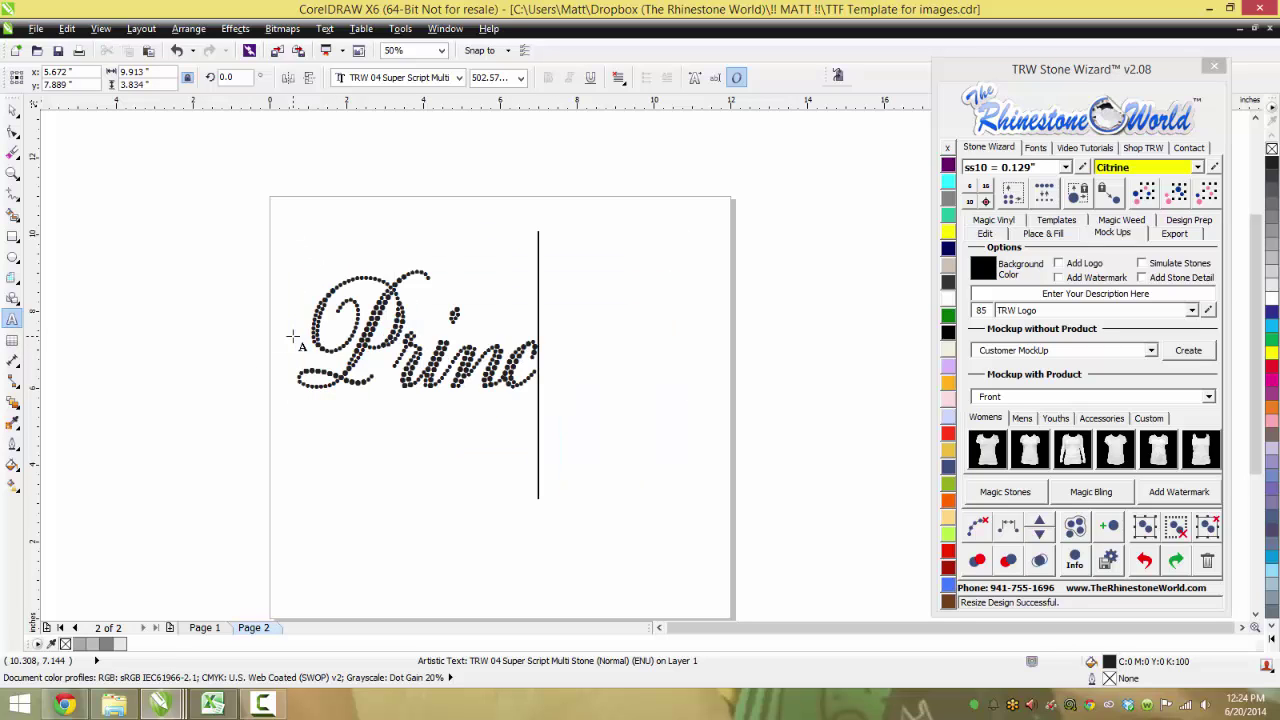
type("ess")
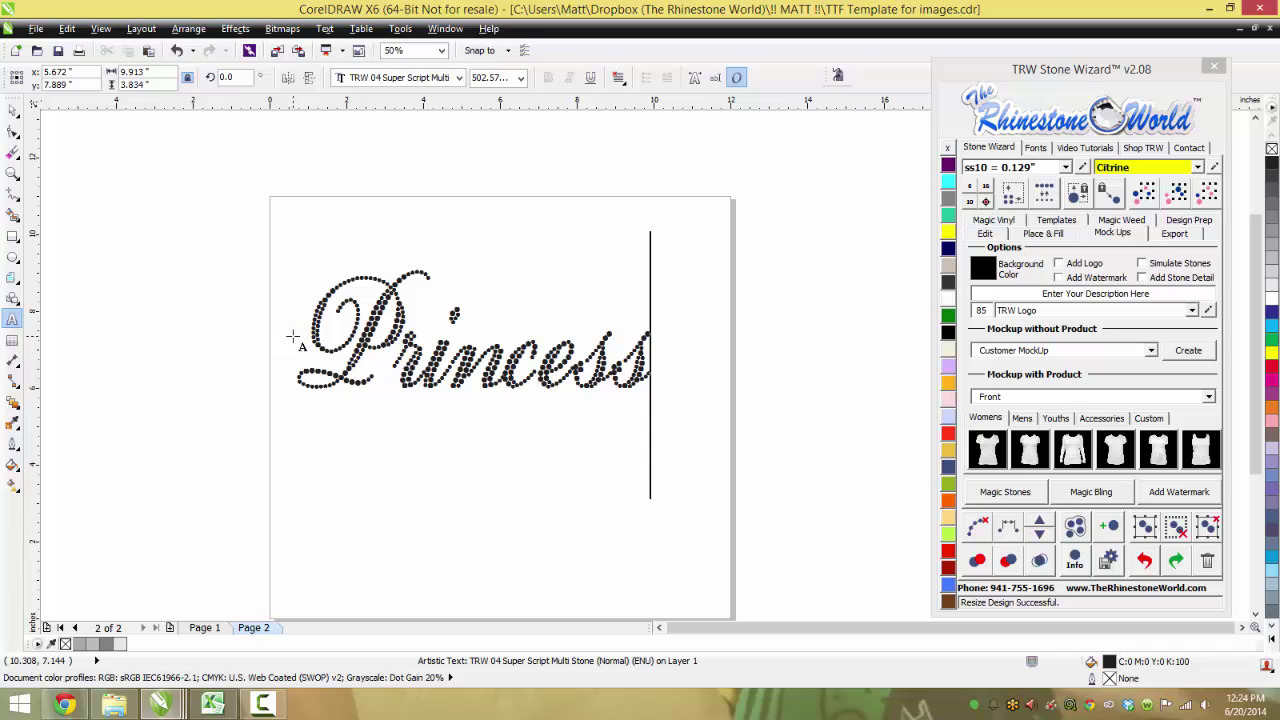
left_click(13, 108)
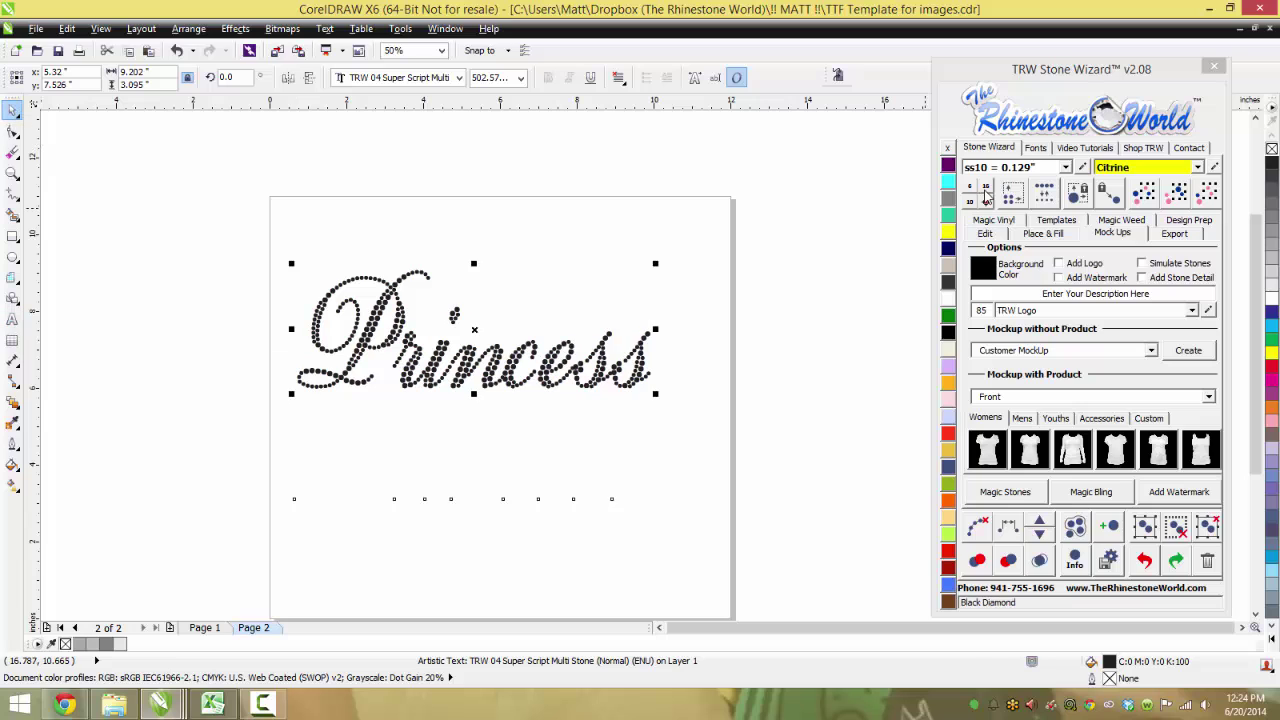
Convert Princess into ss10 rhinestones without replacing stones, then select all stones
left_click(985, 196)
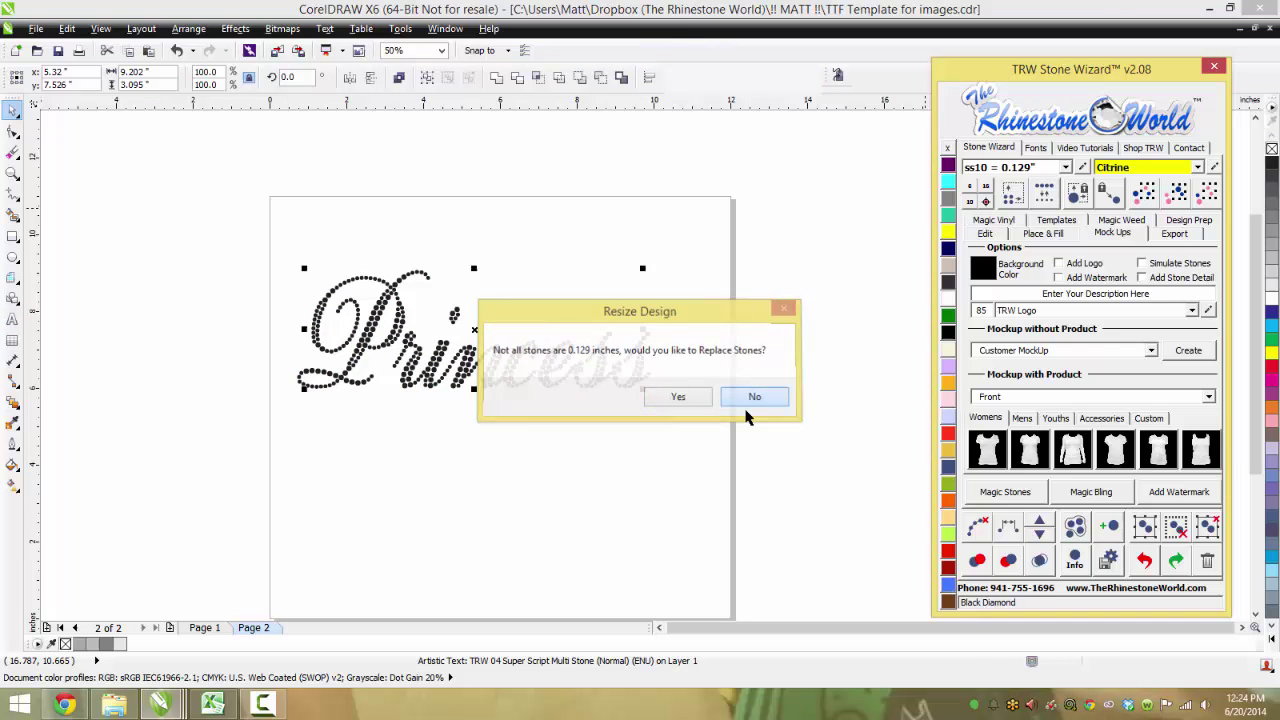
left_click(754, 397)
left_click_drag(643, 208, 223, 457)
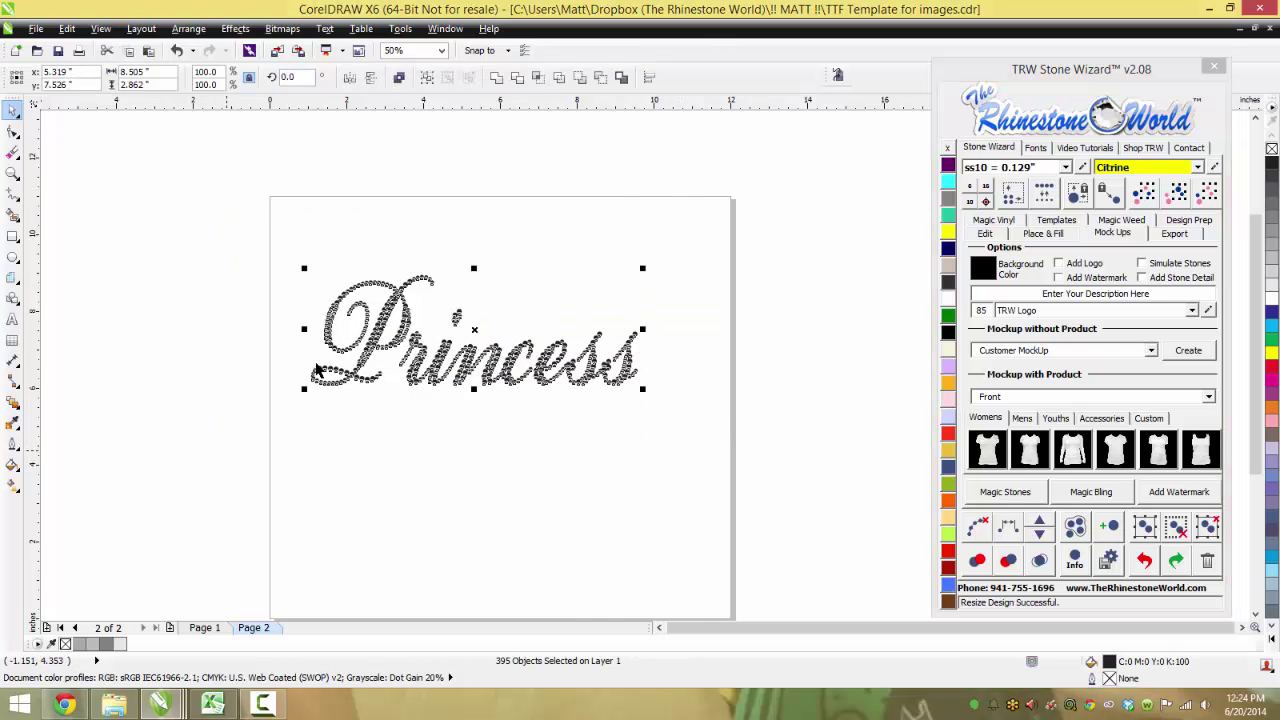
left_click(596, 285)
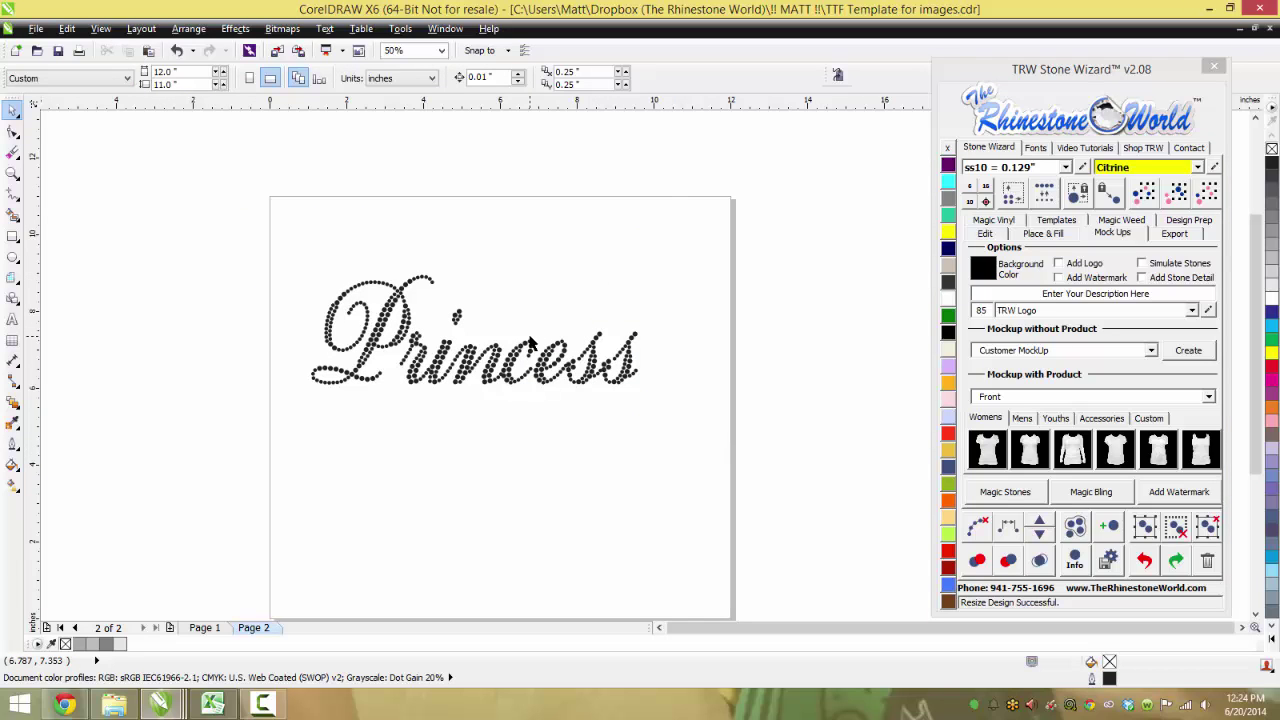
left_click_drag(714, 210, 245, 468)
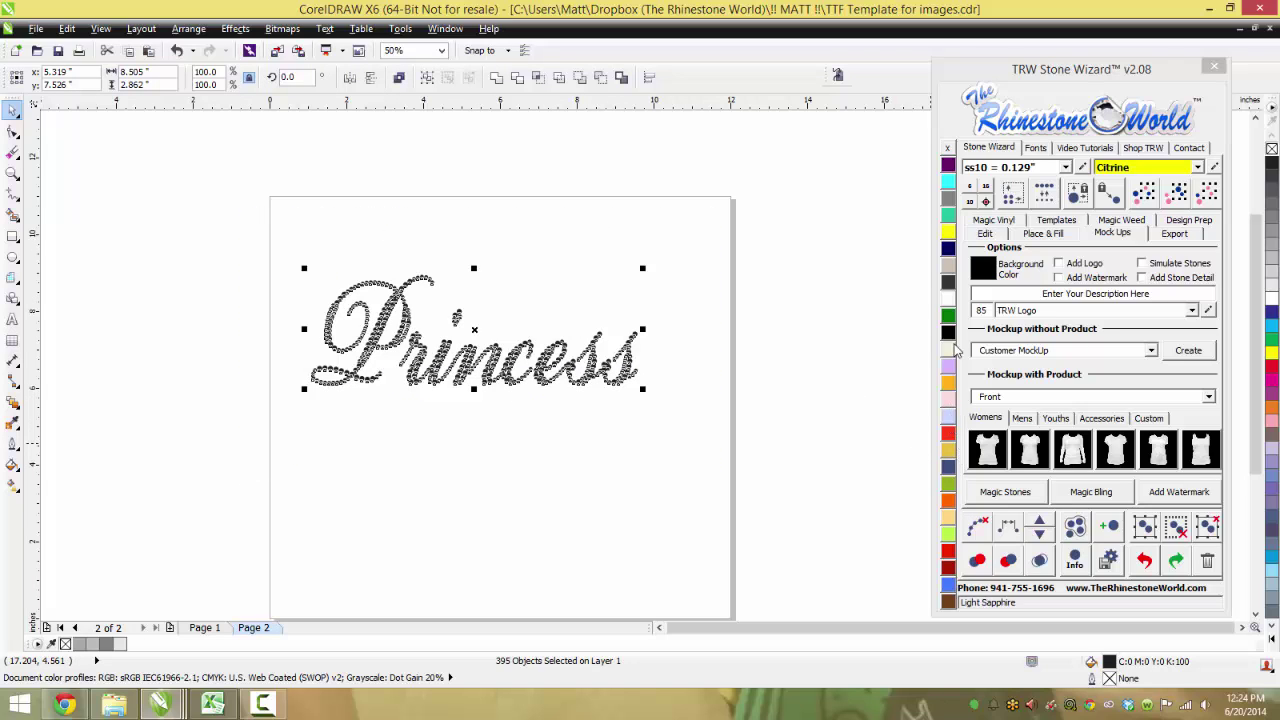
Make the Princess stones TRW Pink and reselect them
left_click(1197, 168)
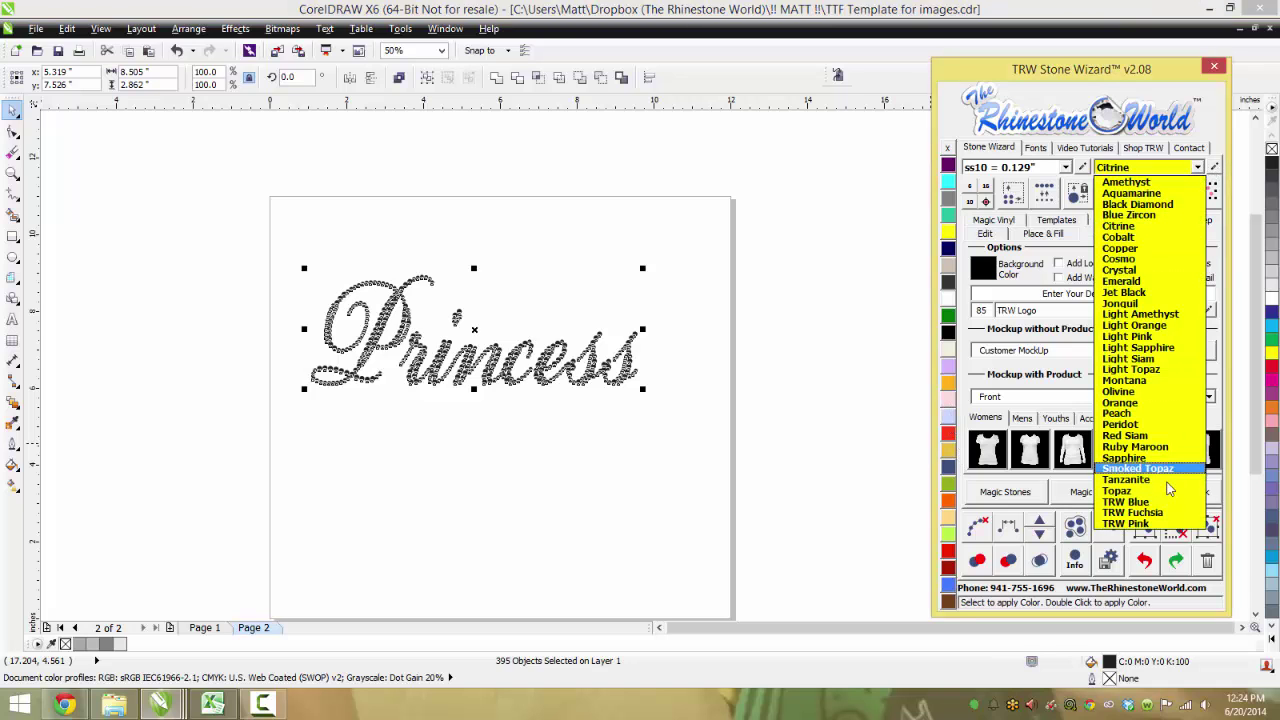
left_click(1155, 523)
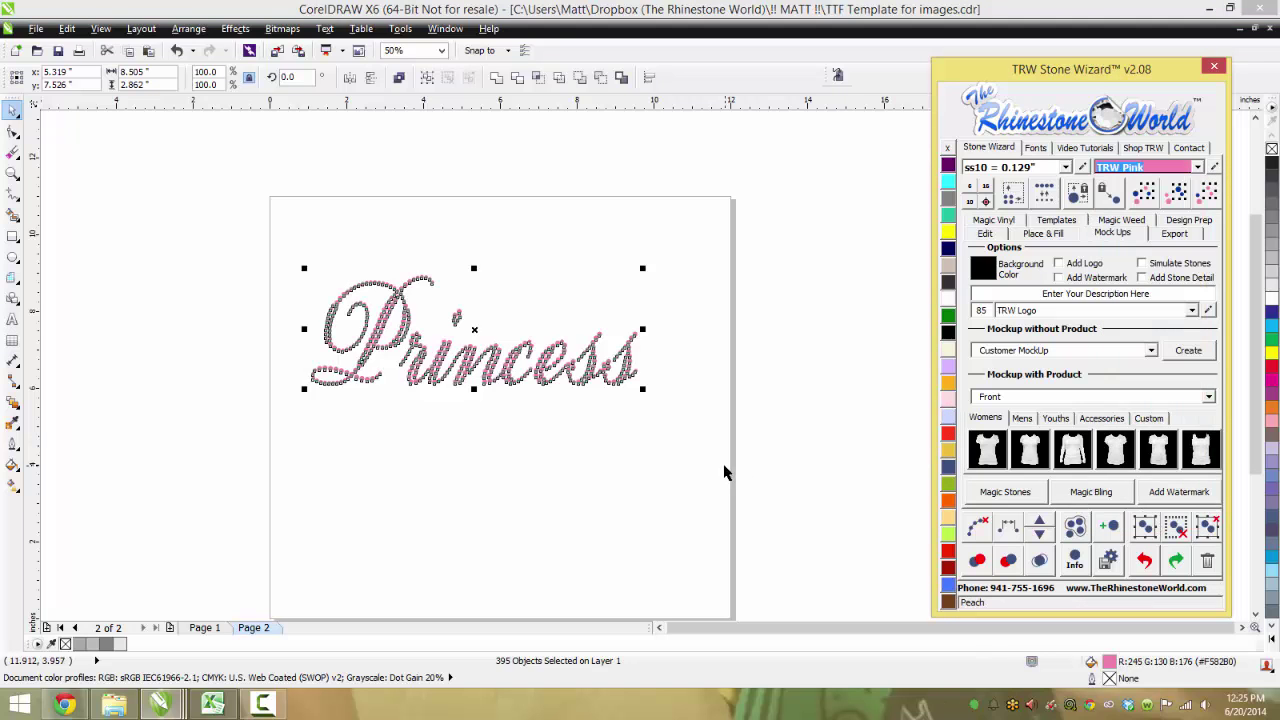
left_click(680, 294)
left_click_drag(694, 229, 255, 458)
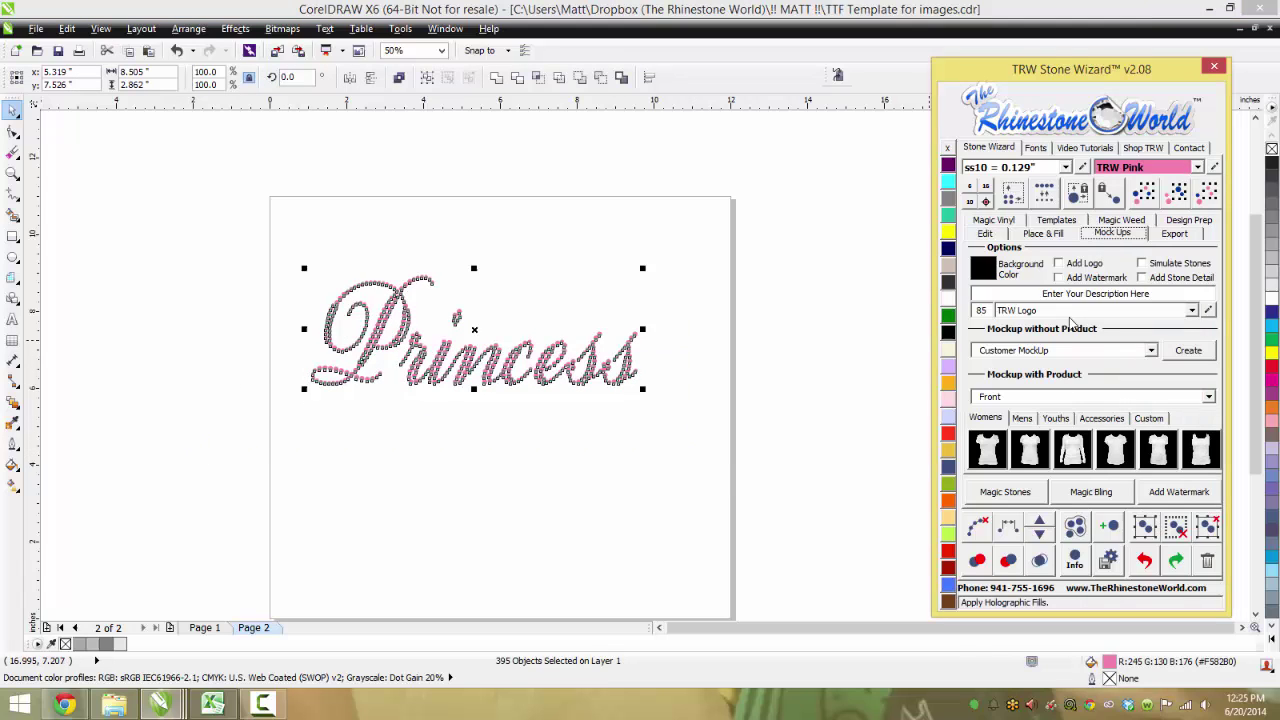
Build a Girl's Youth Front mock-up with logo, simulated stones and description Princess
left_click(1062, 265)
left_click(1142, 265)
triple_click(1090, 293)
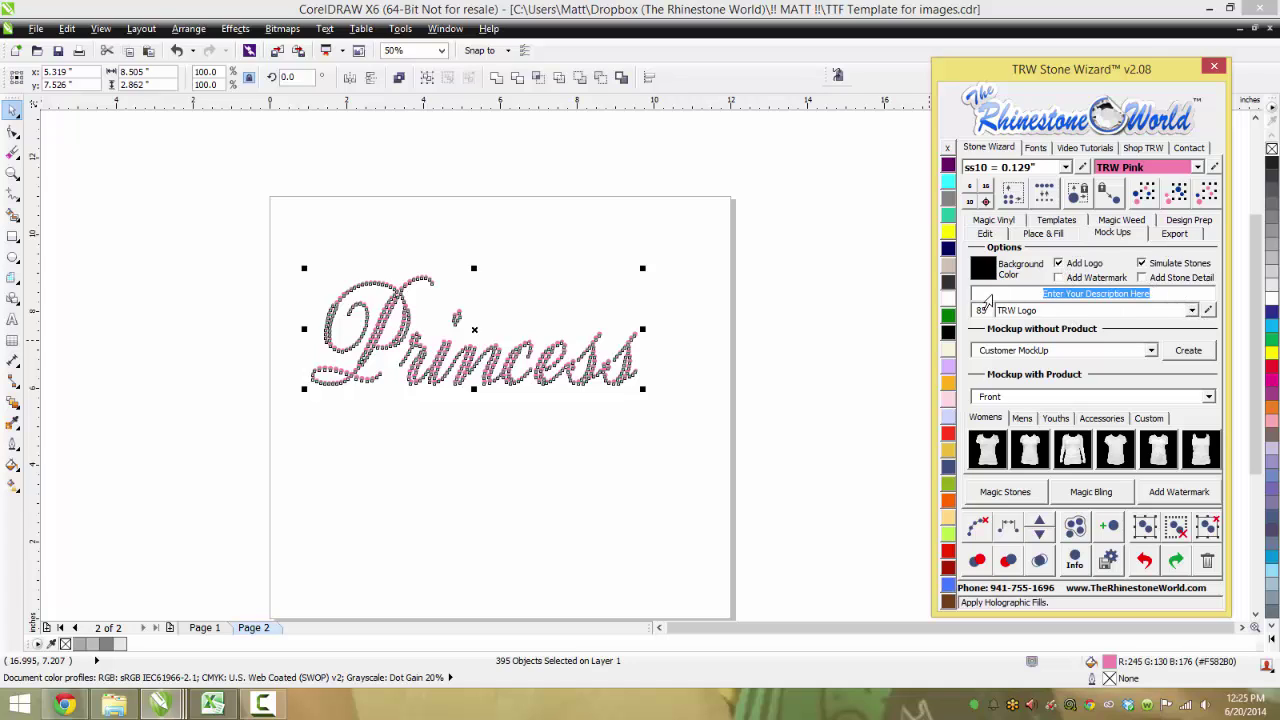
type("Princess")
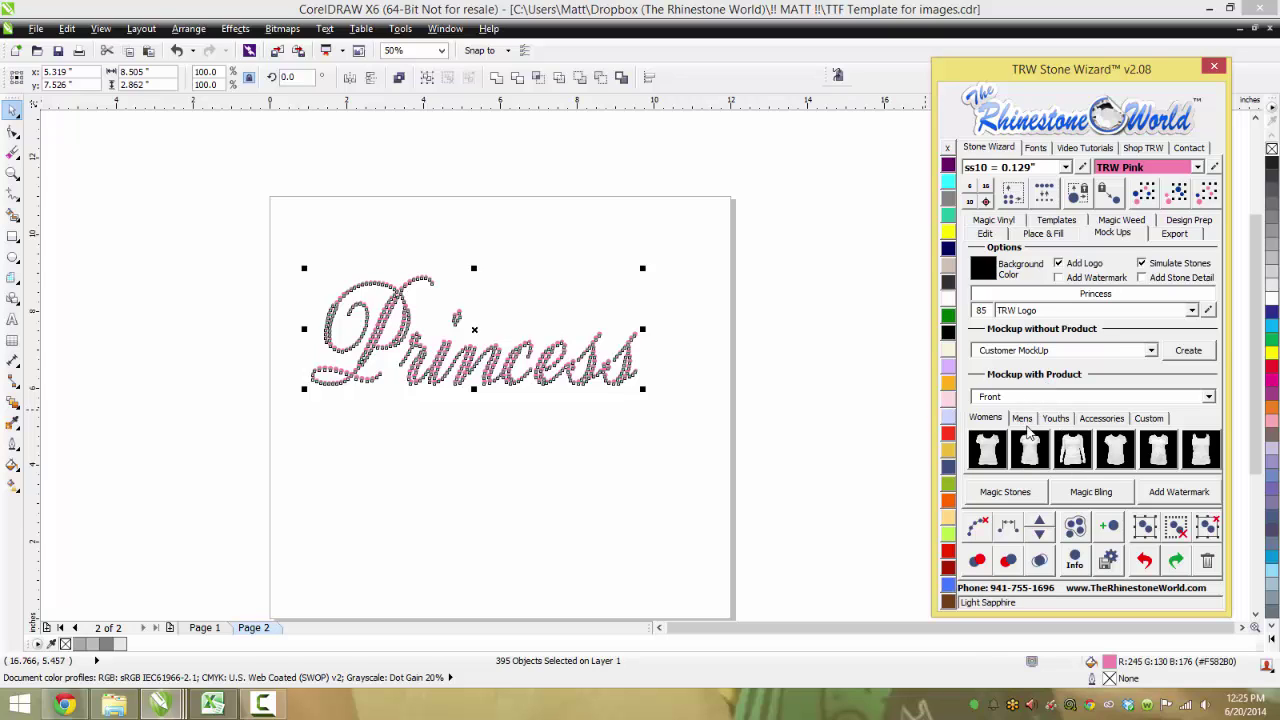
left_click(1055, 418)
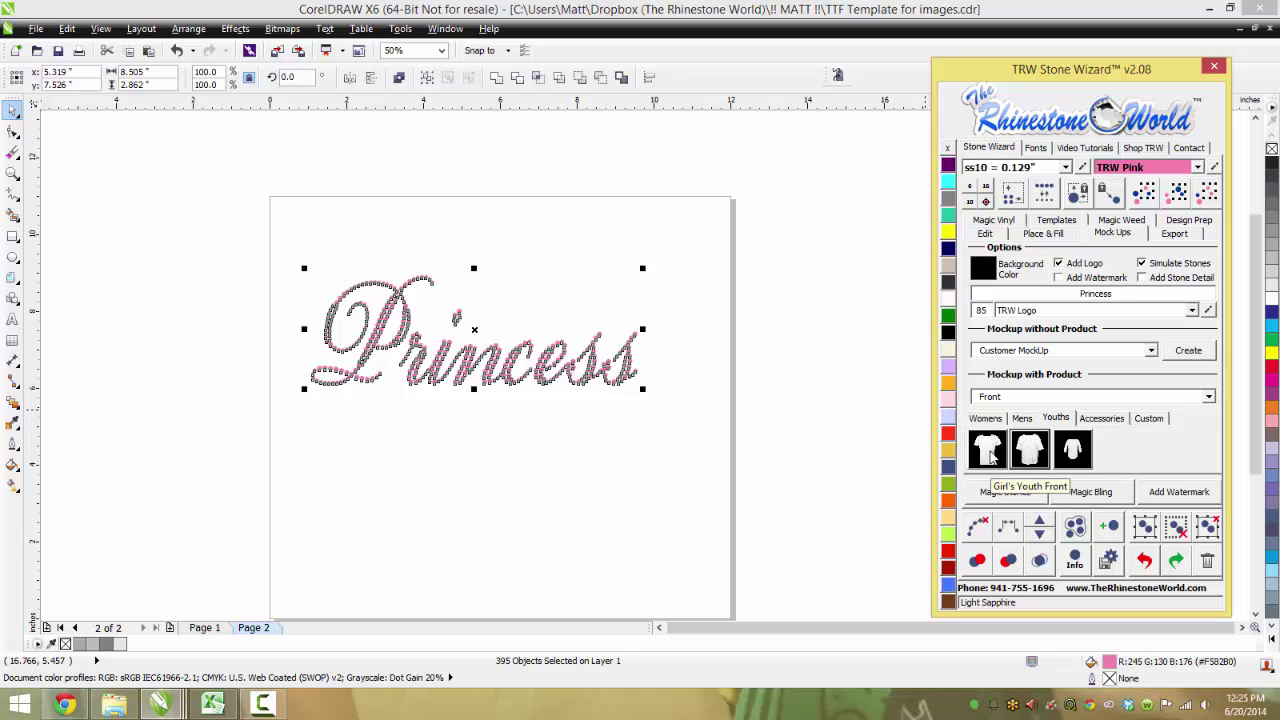
left_click(988, 452)
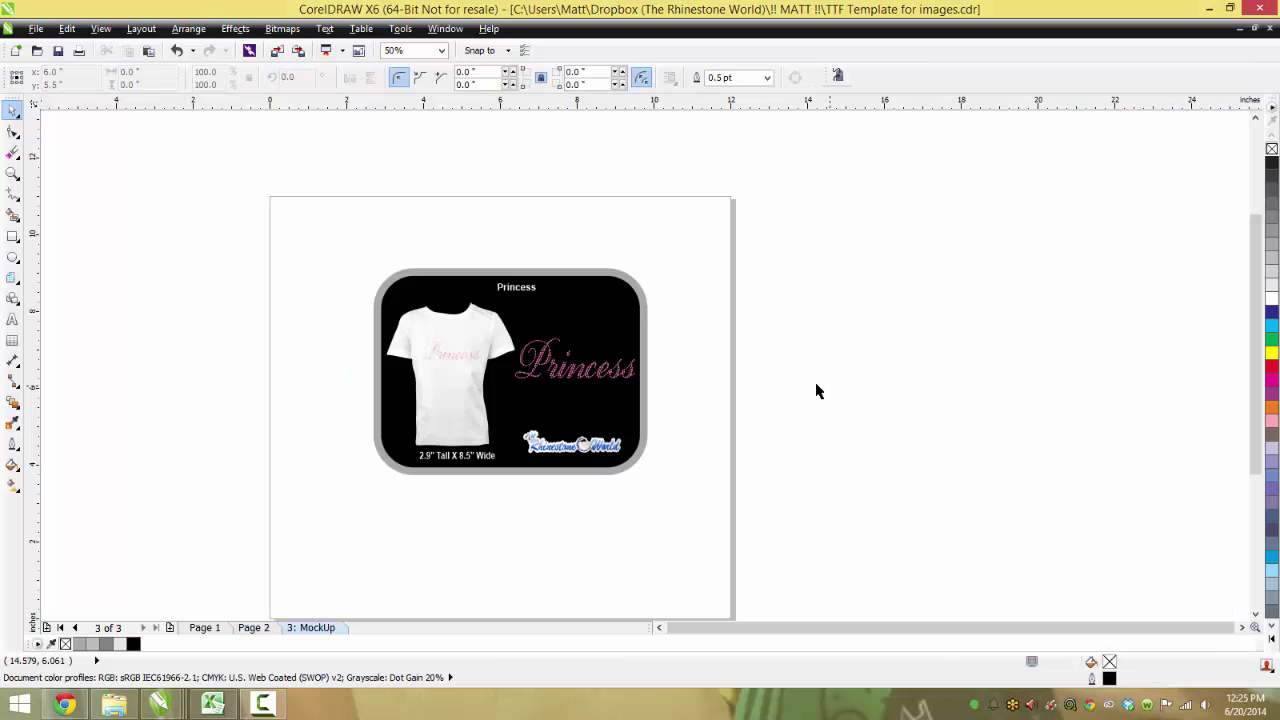
Zoom into the pink stones on the mock-up and back out to 100%
scroll(586, 371, "up", 2)
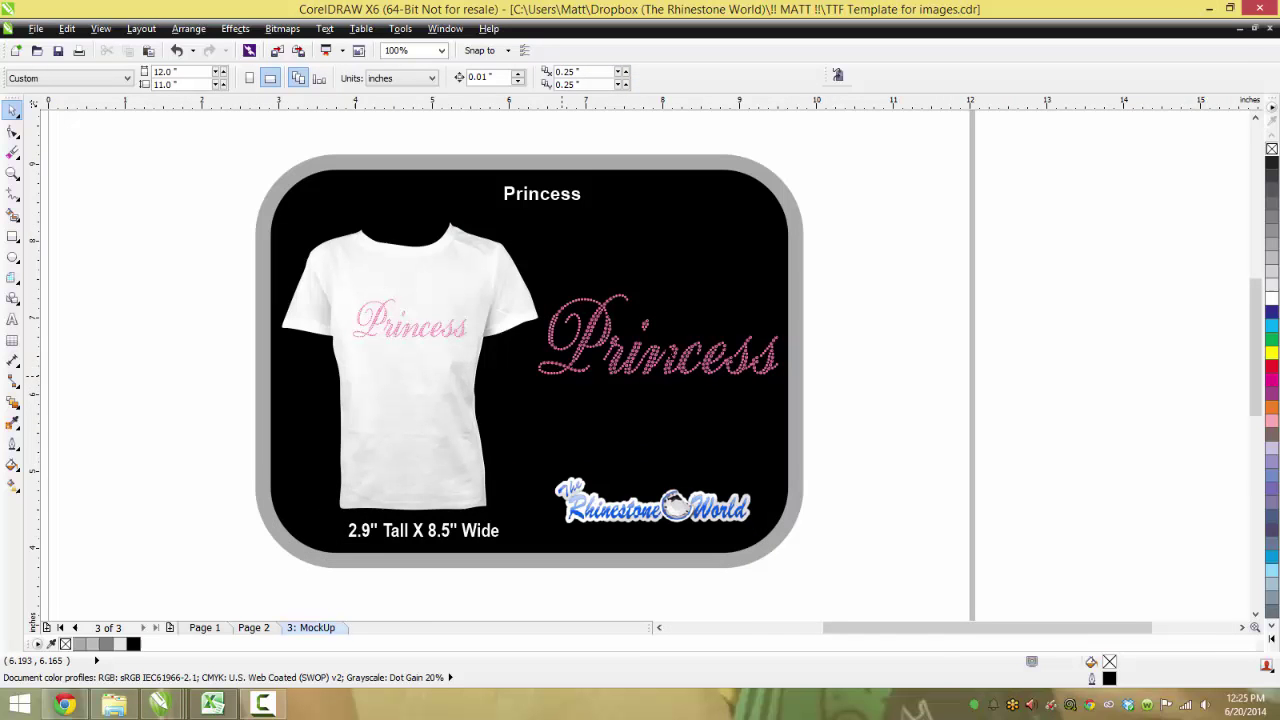
scroll(586, 371, "up", 1)
scroll(586, 371, "up", 2)
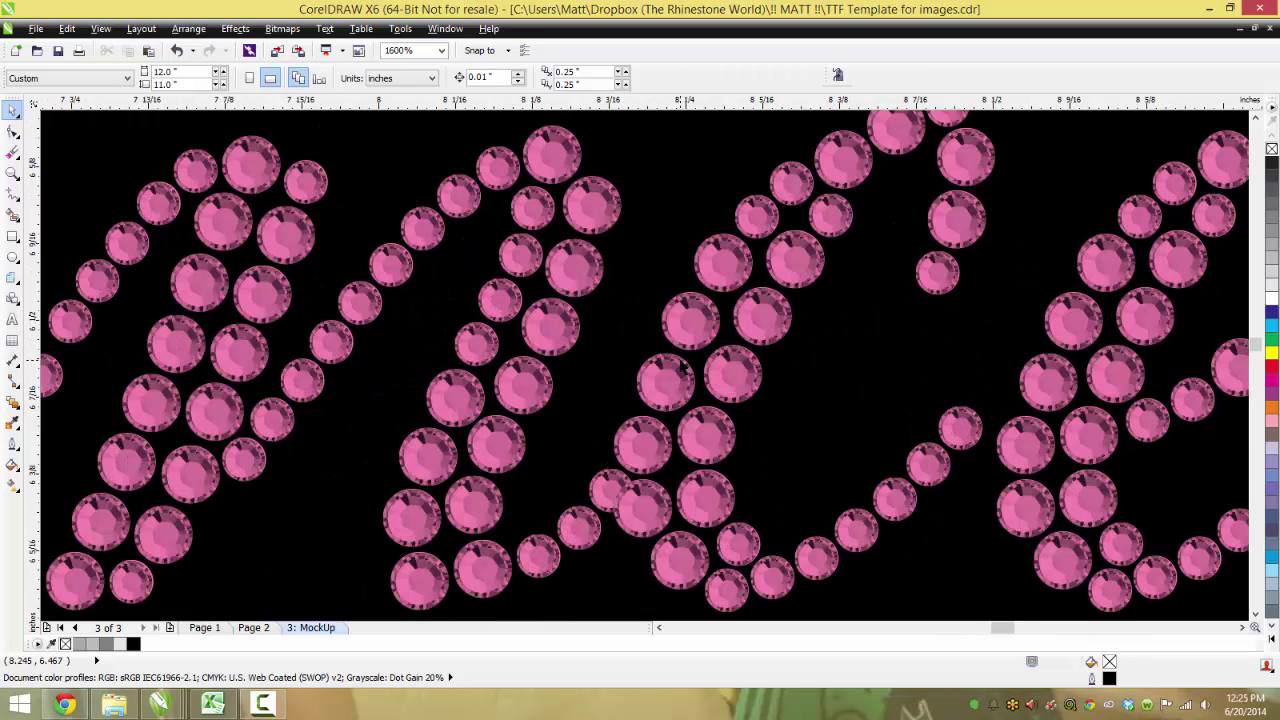
scroll(684, 370, "down", 2)
scroll(684, 370, "down", 2)
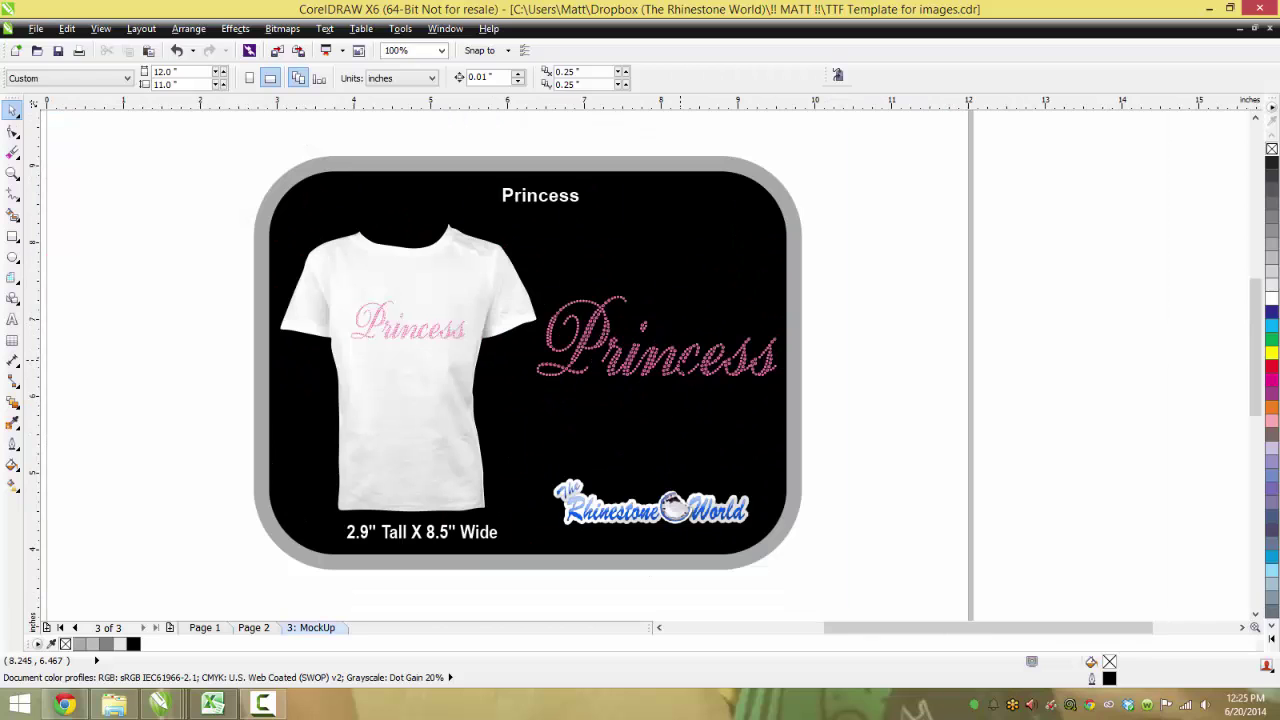
Recolour the mock-up youth shirt black
left_click(838, 75)
left_click(459, 407)
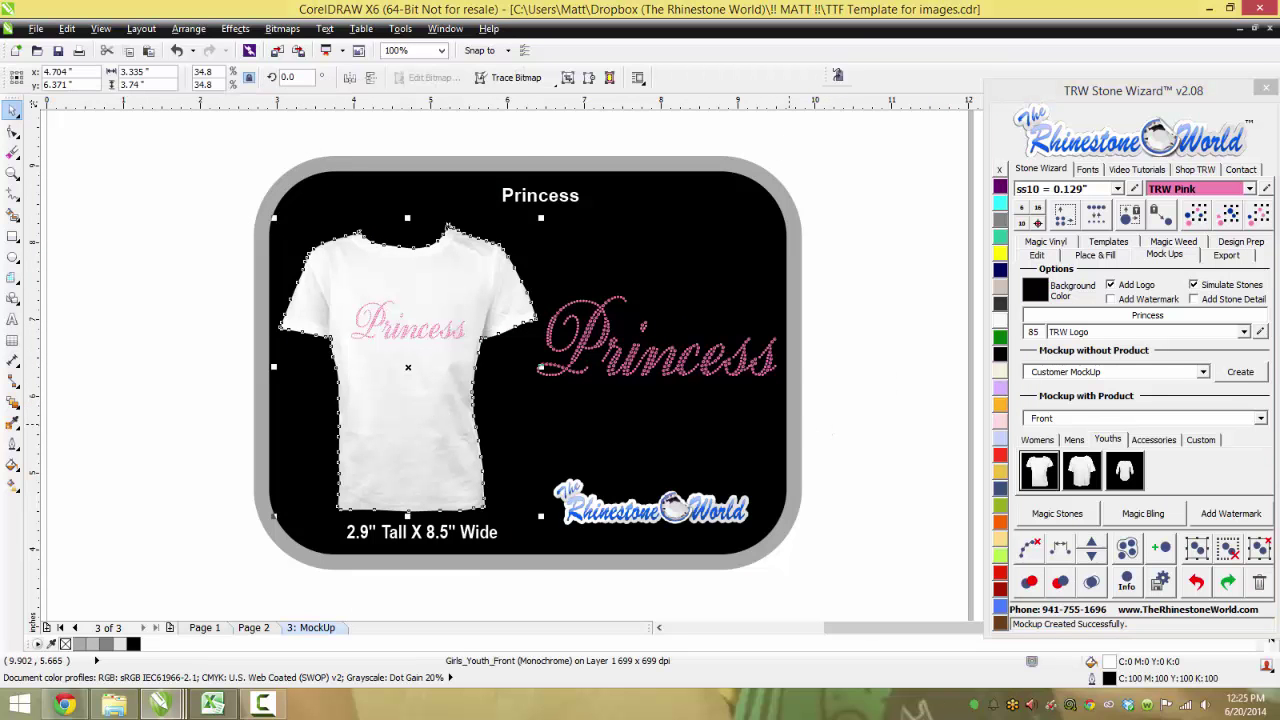
left_click(420, 437)
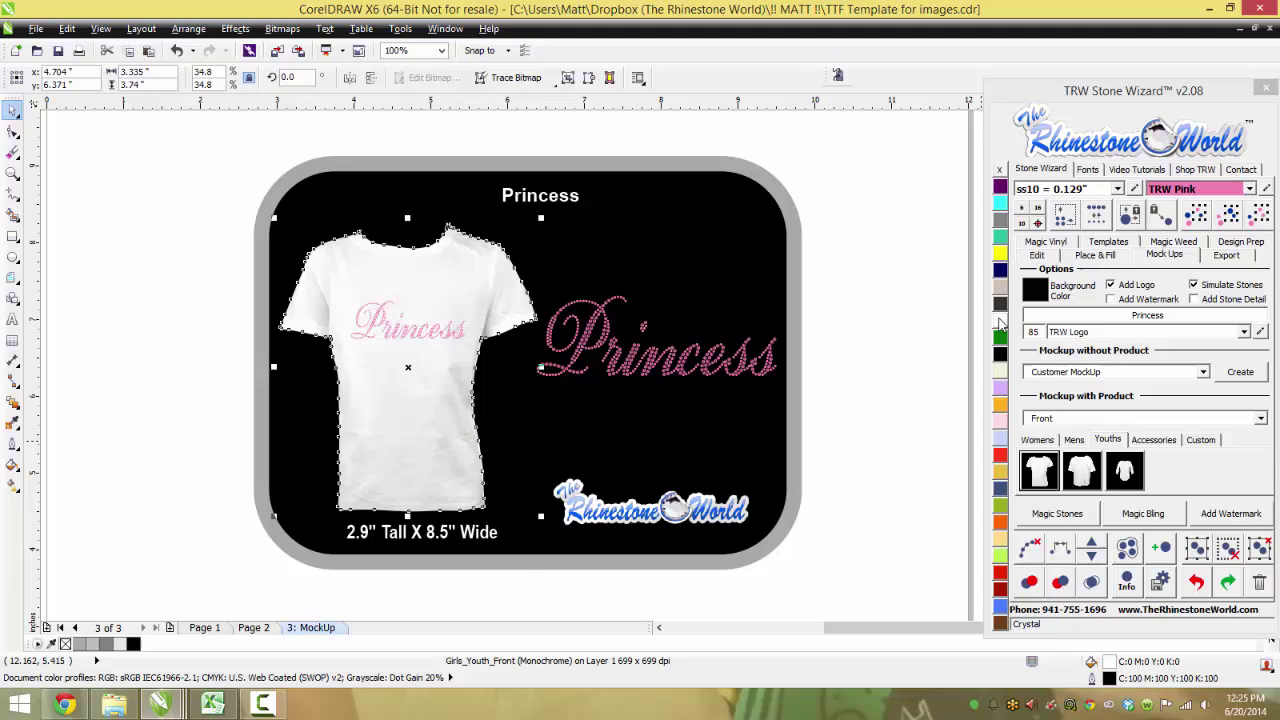
left_click(1000, 353)
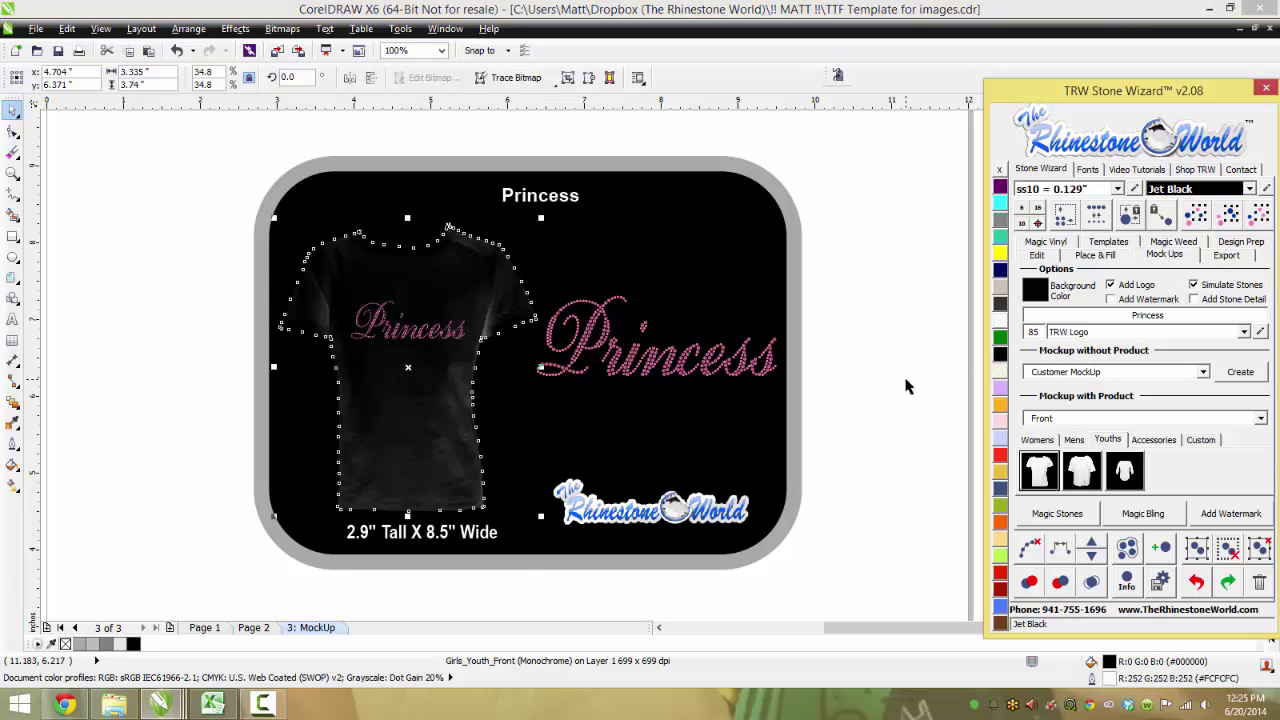
Change the mock-up background to a darker grey
left_click(799, 396)
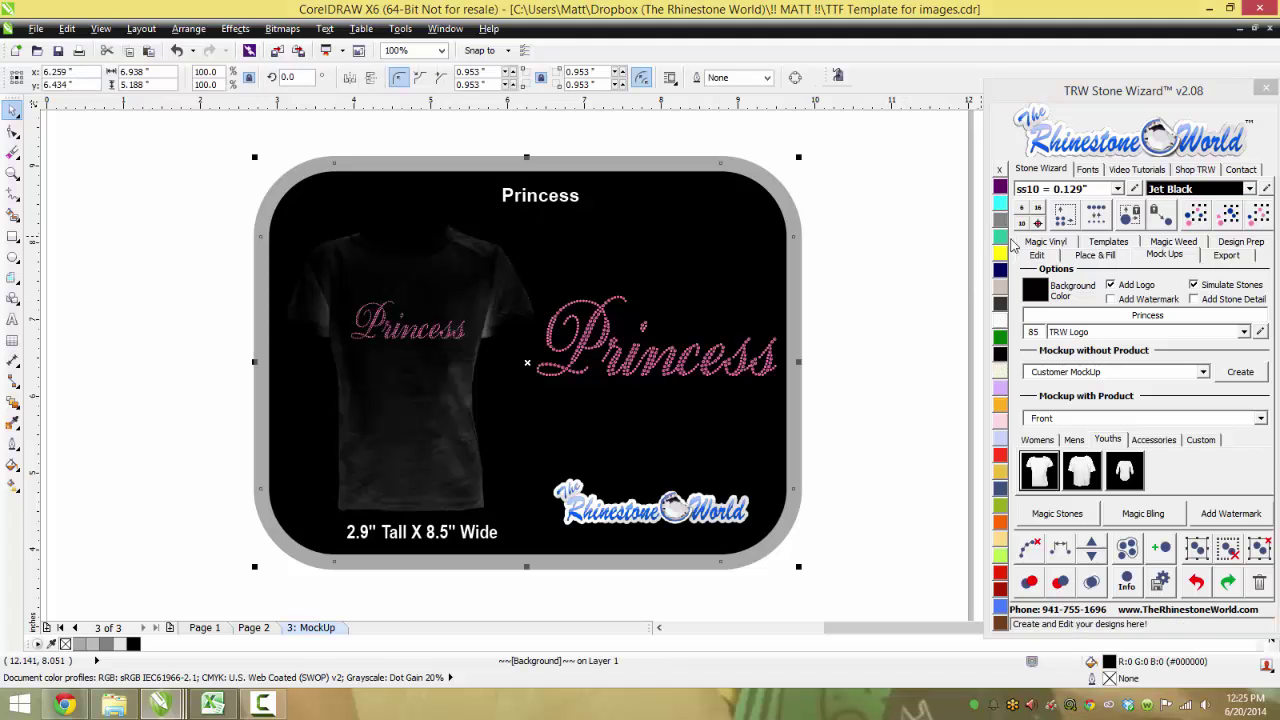
left_click(1000, 225)
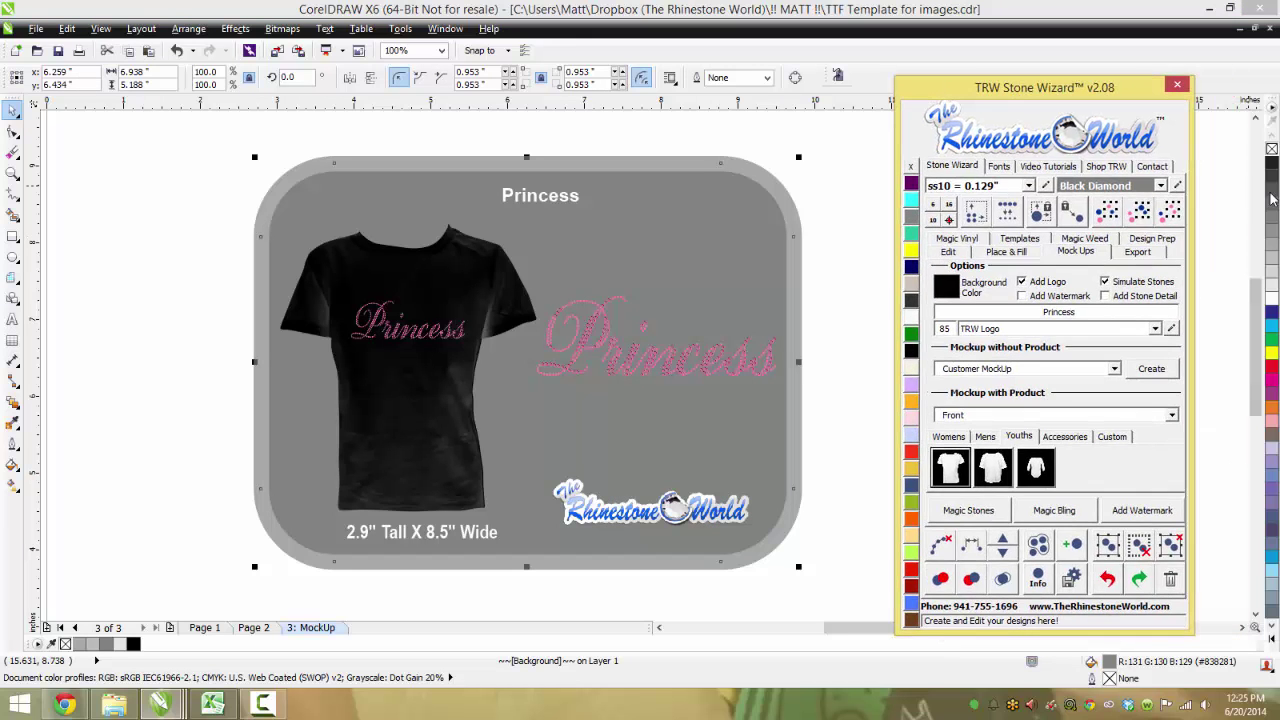
left_click(1274, 195)
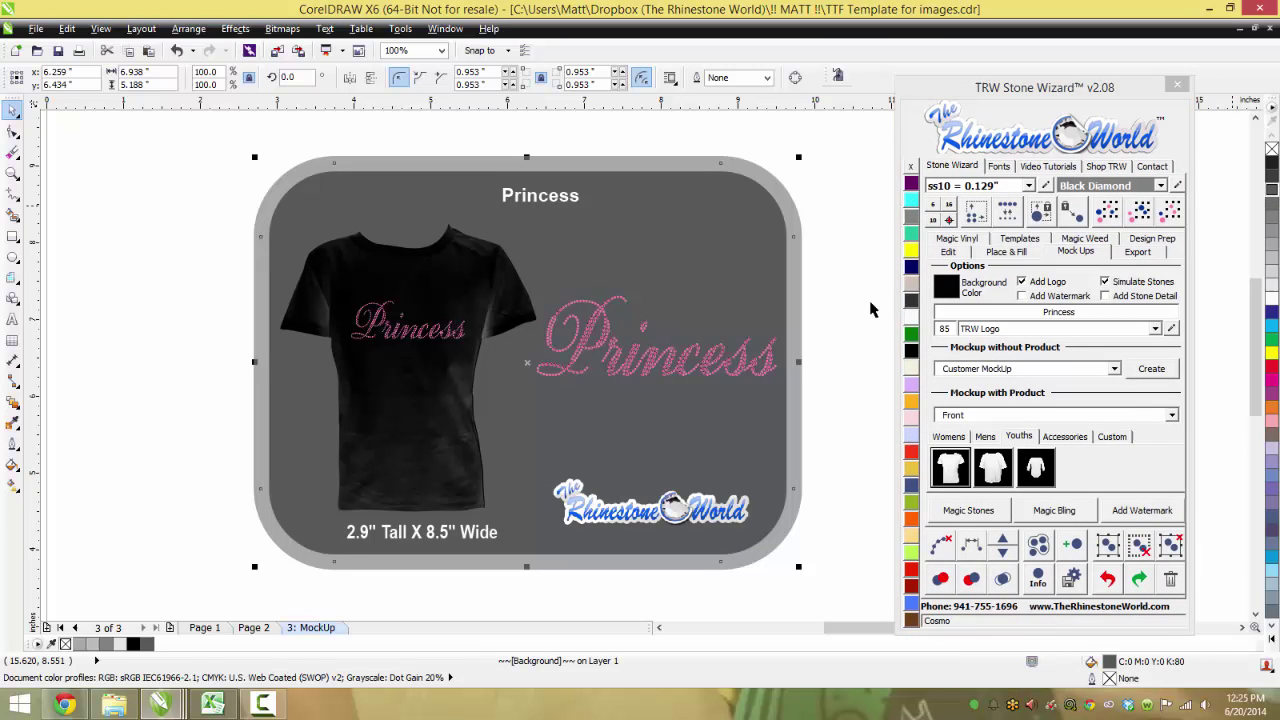
left_click(857, 314)
Add a Magic Bling sparkle to the Princess lettering on the mock-up
left_click(1054, 510)
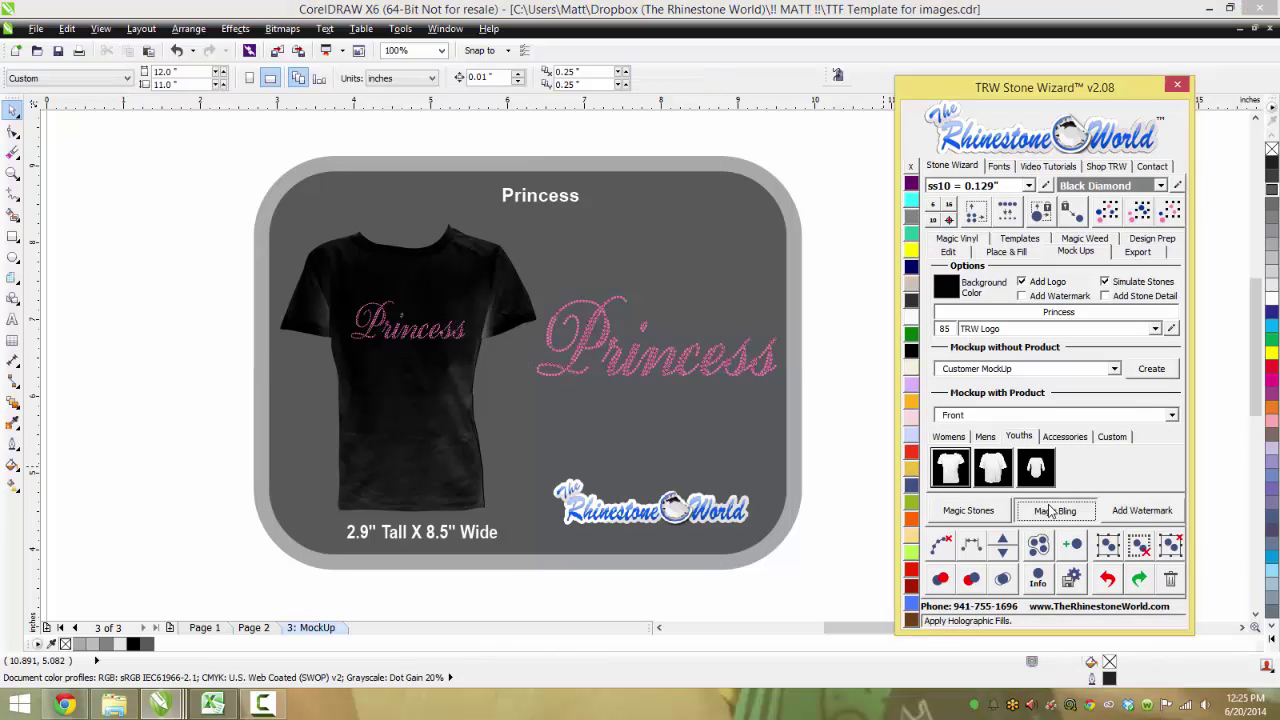
left_click(550, 326)
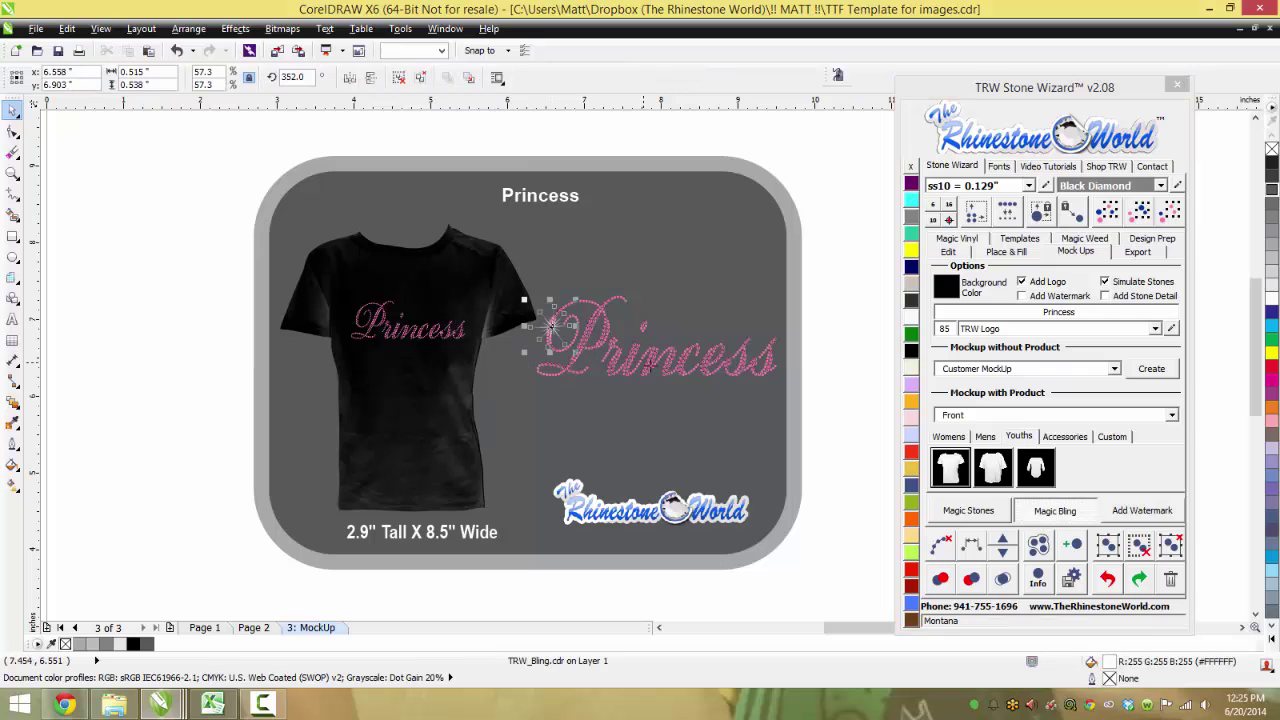
scroll(698, 369, "up", 3)
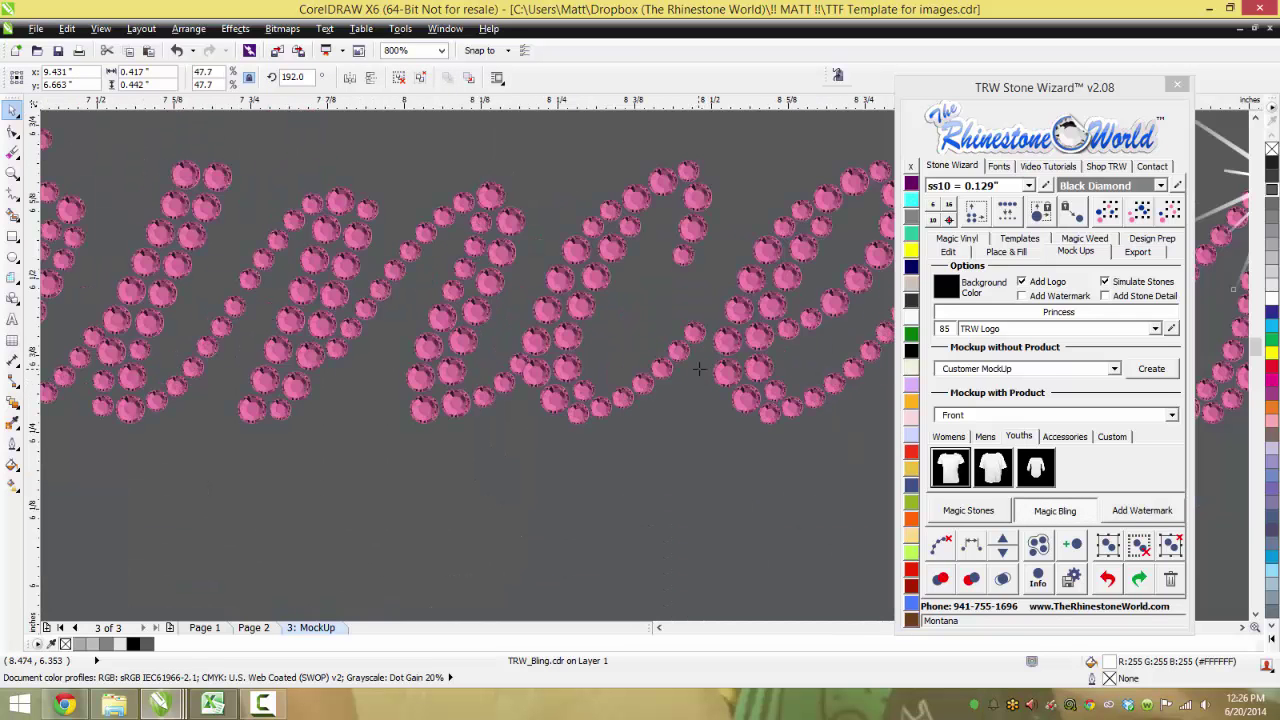
scroll(698, 369, "down", 2)
scroll(698, 369, "down", 1)
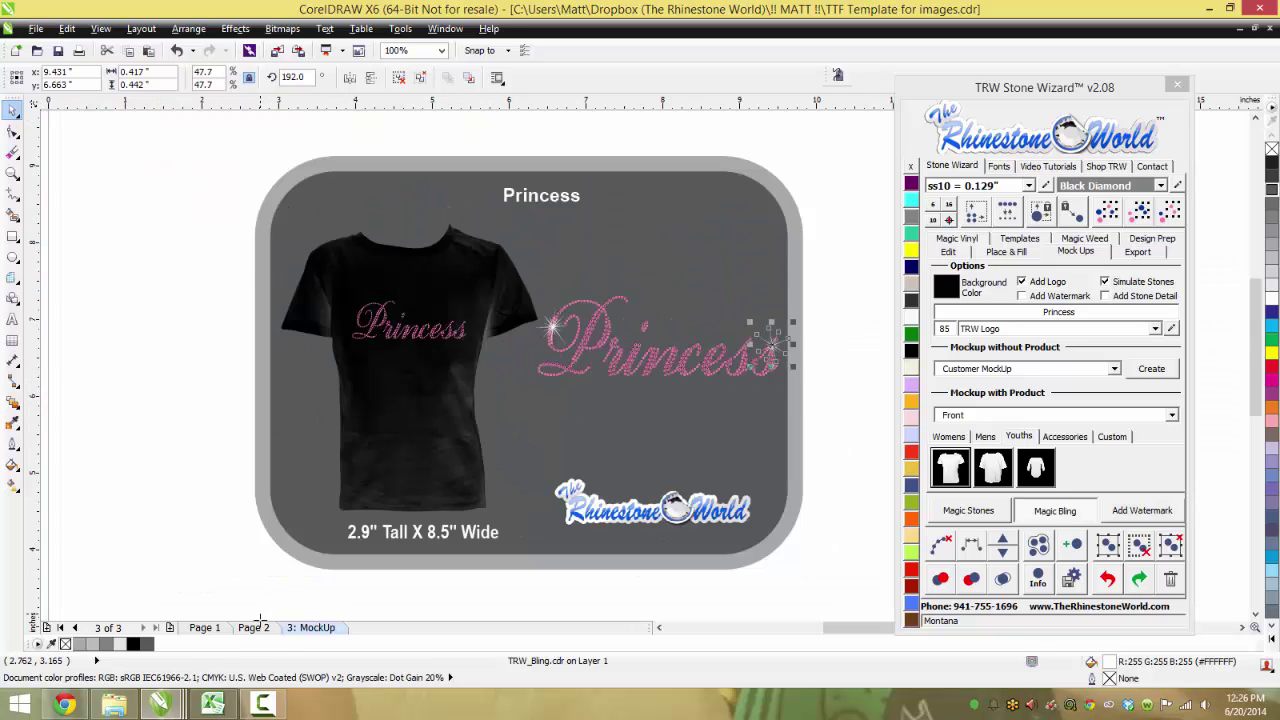
Switch to Page 2 and clear the selection on the Princess design
left_click(253, 627)
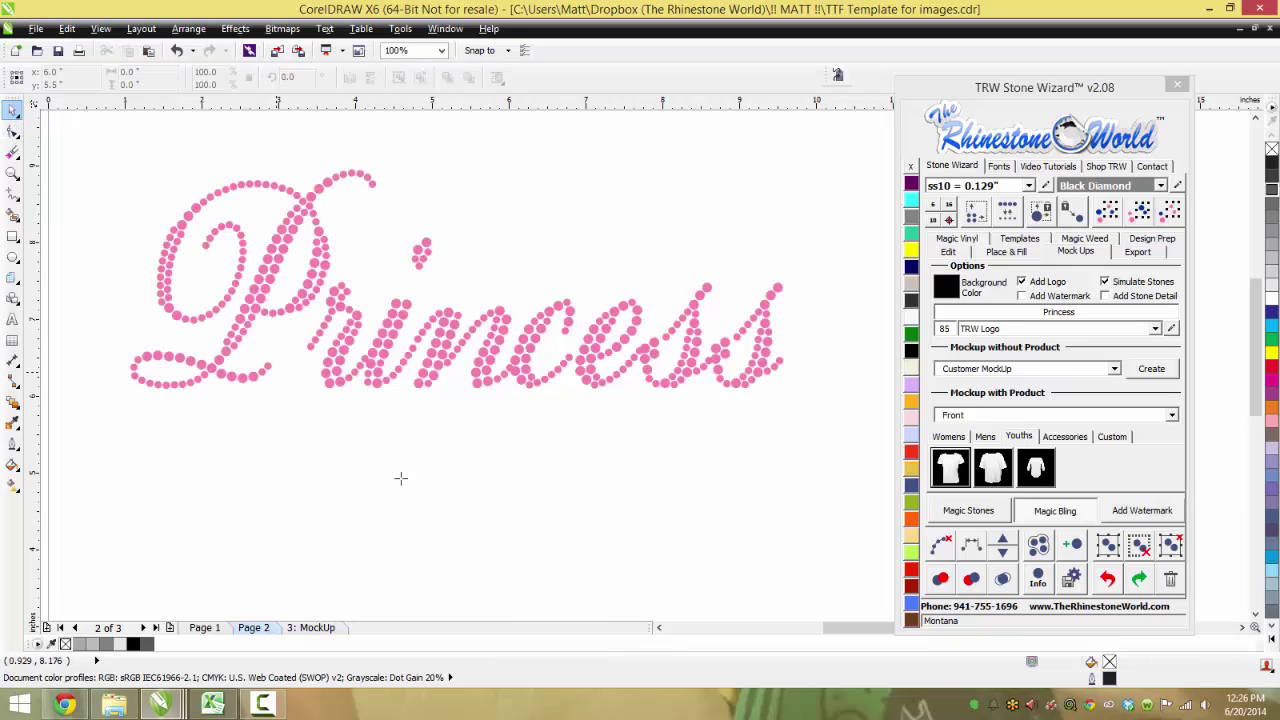
left_click(601, 457)
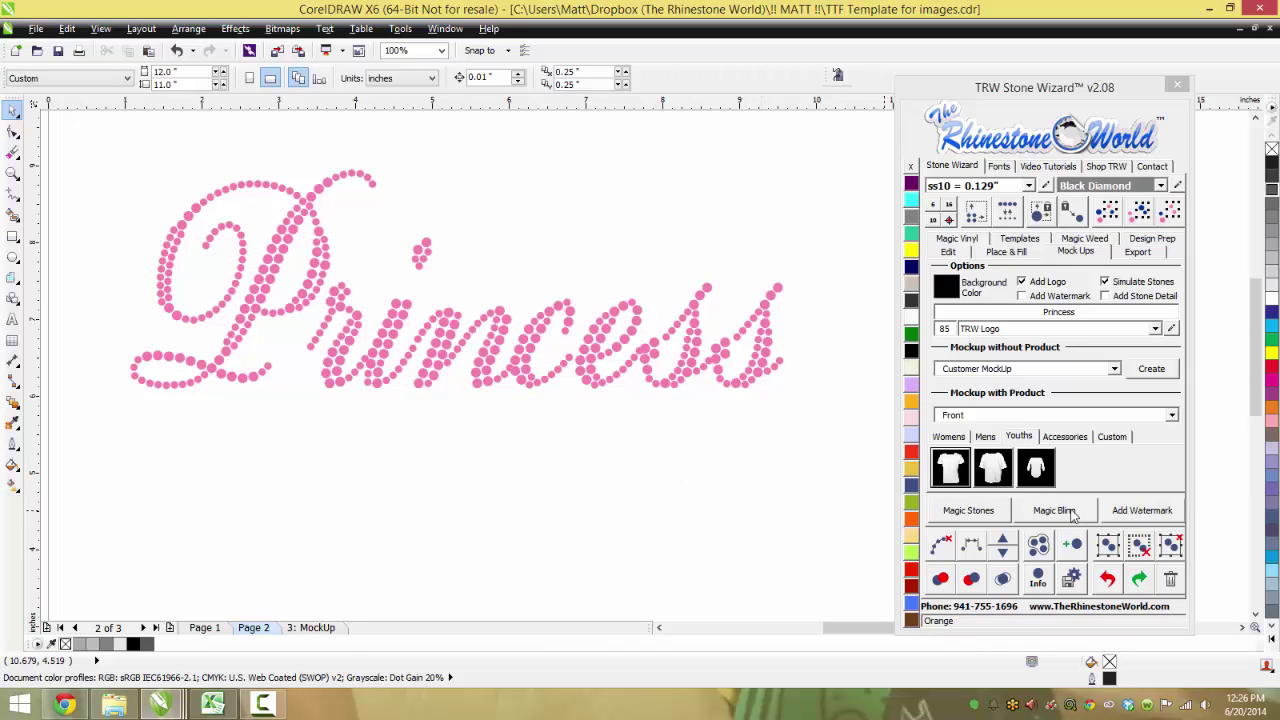
scroll(659, 469, "down", 1)
scroll(659, 469, "down", 1)
scroll(637, 440, "up", 1)
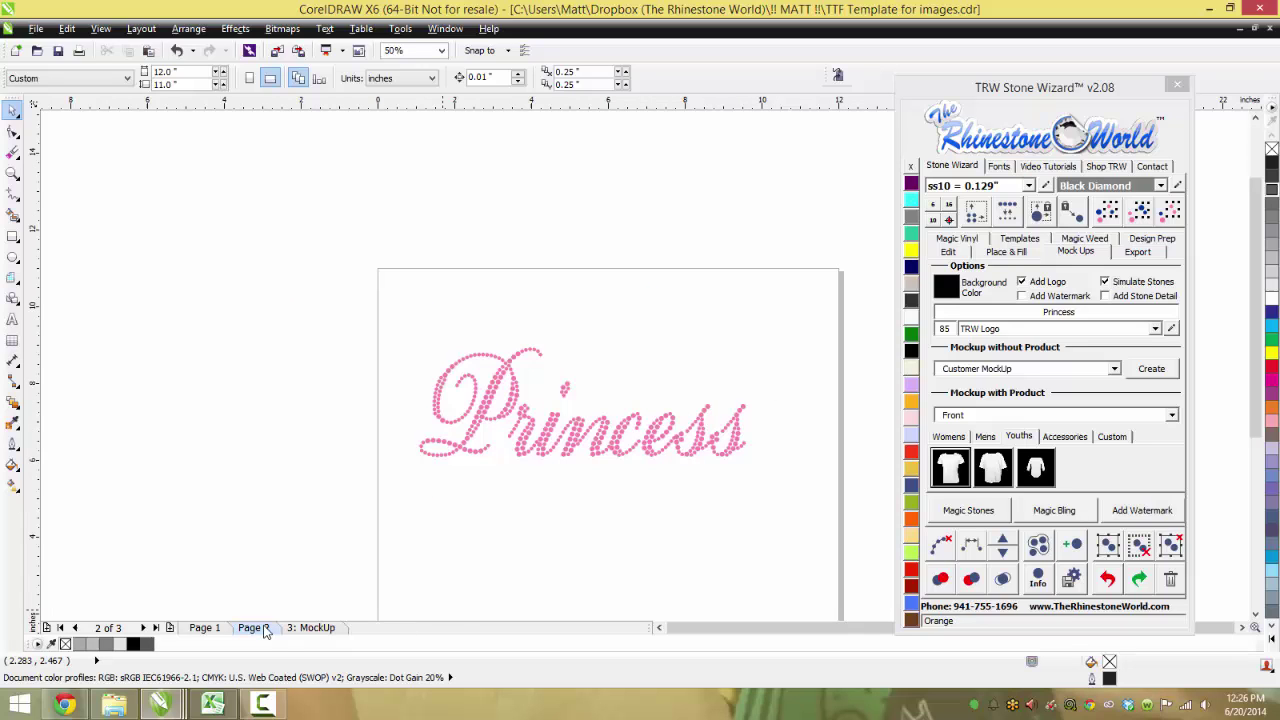
left_click(220, 628)
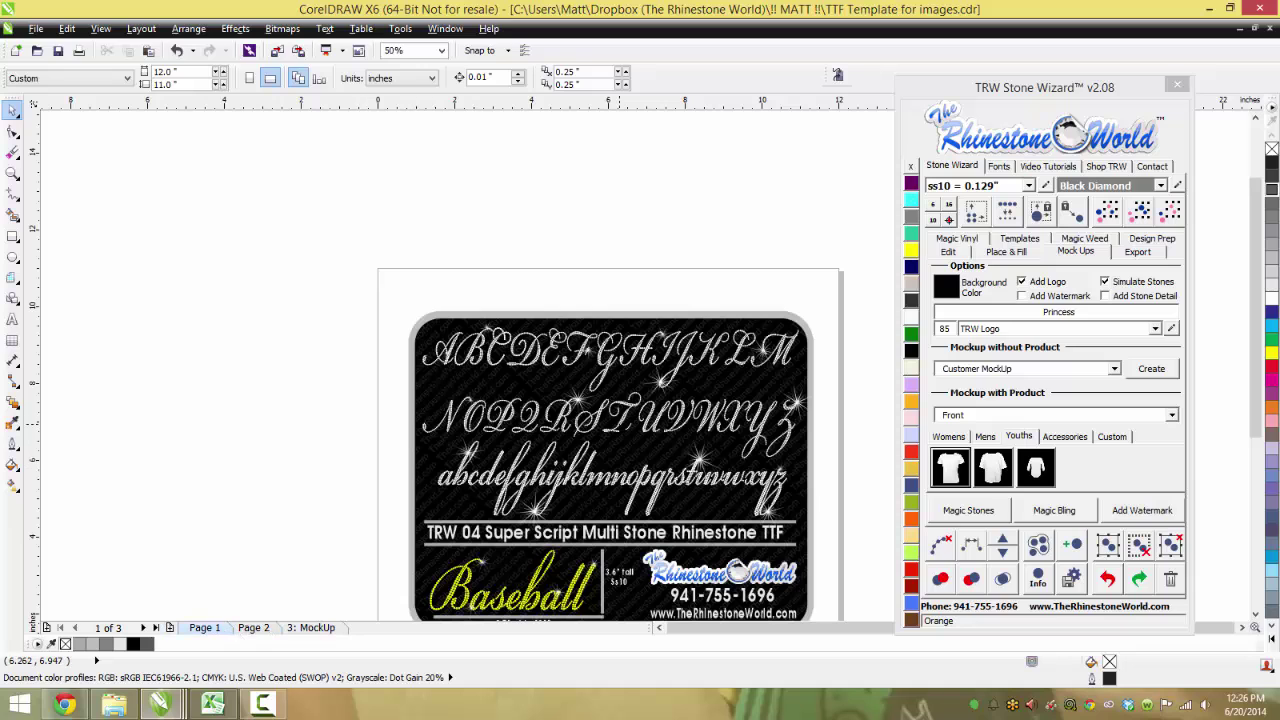
scroll(626, 432, "down", 1)
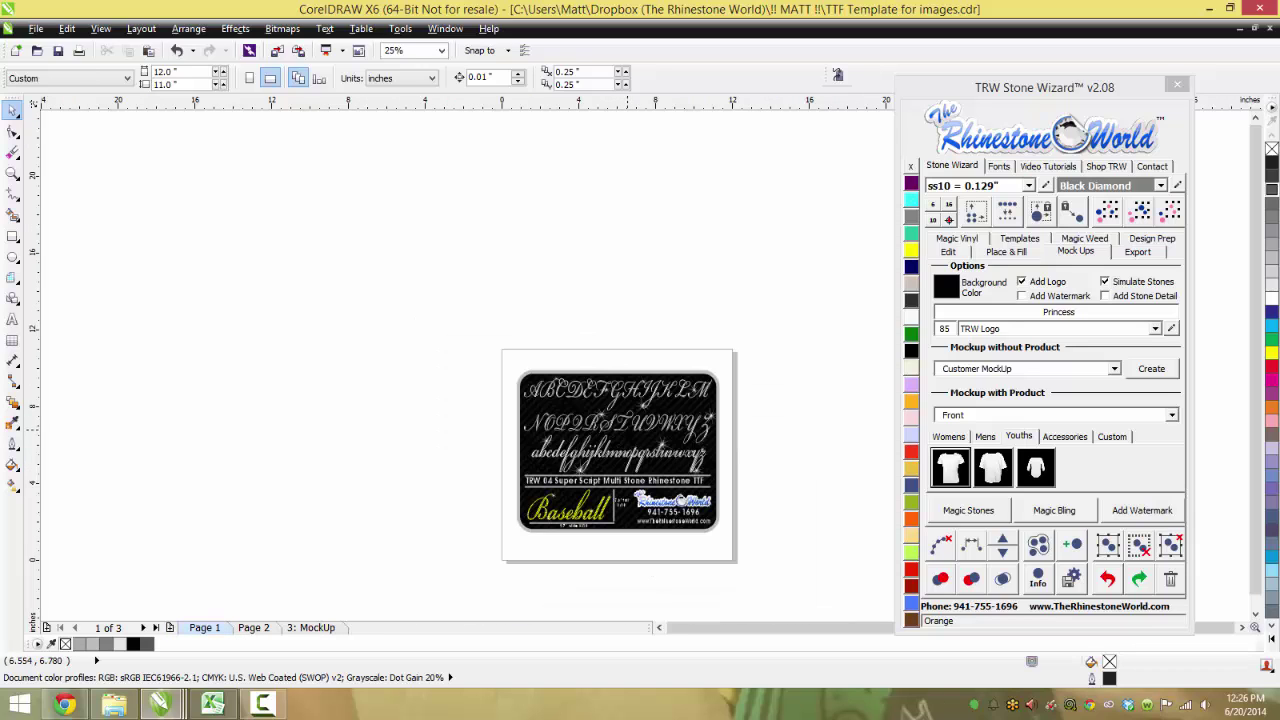
scroll(643, 485, "up", 1)
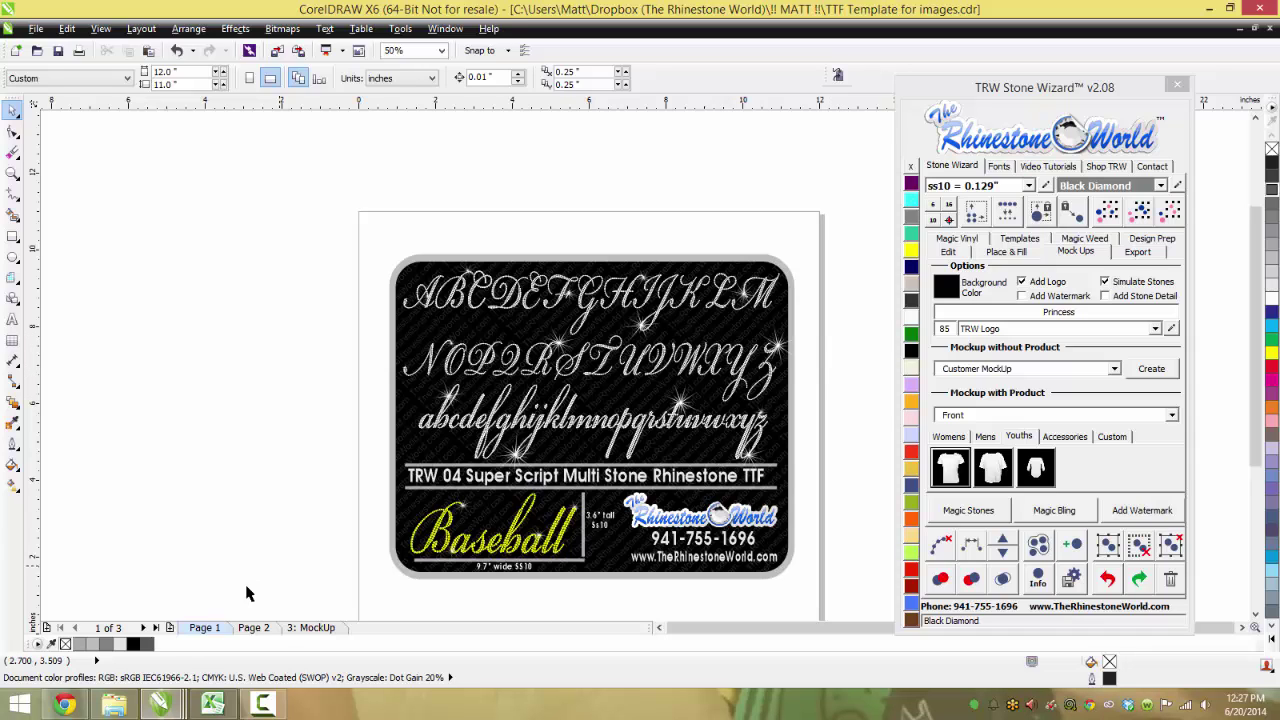
On Page 2, create TRW Magic Templates from the whole Princess design
left_click(254, 627)
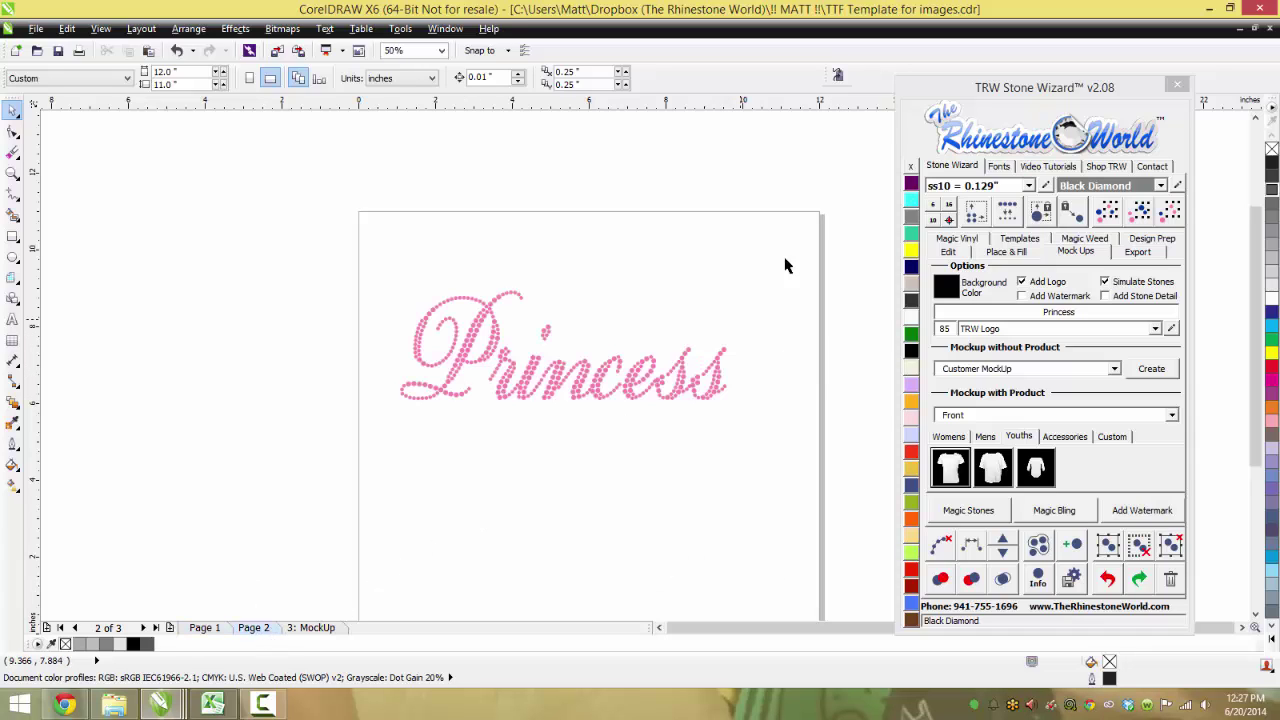
left_click_drag(790, 232, 330, 445)
scroll(450, 430, "down", 1)
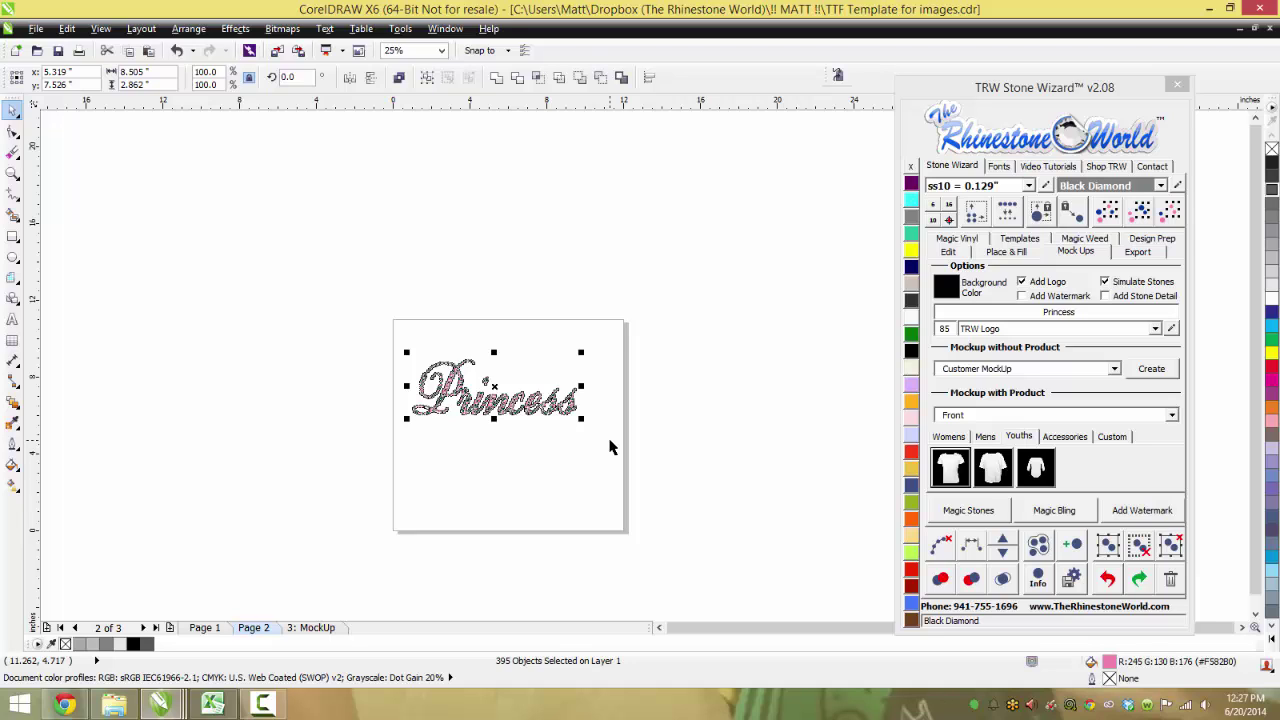
left_click(1034, 238)
left_click(1040, 300)
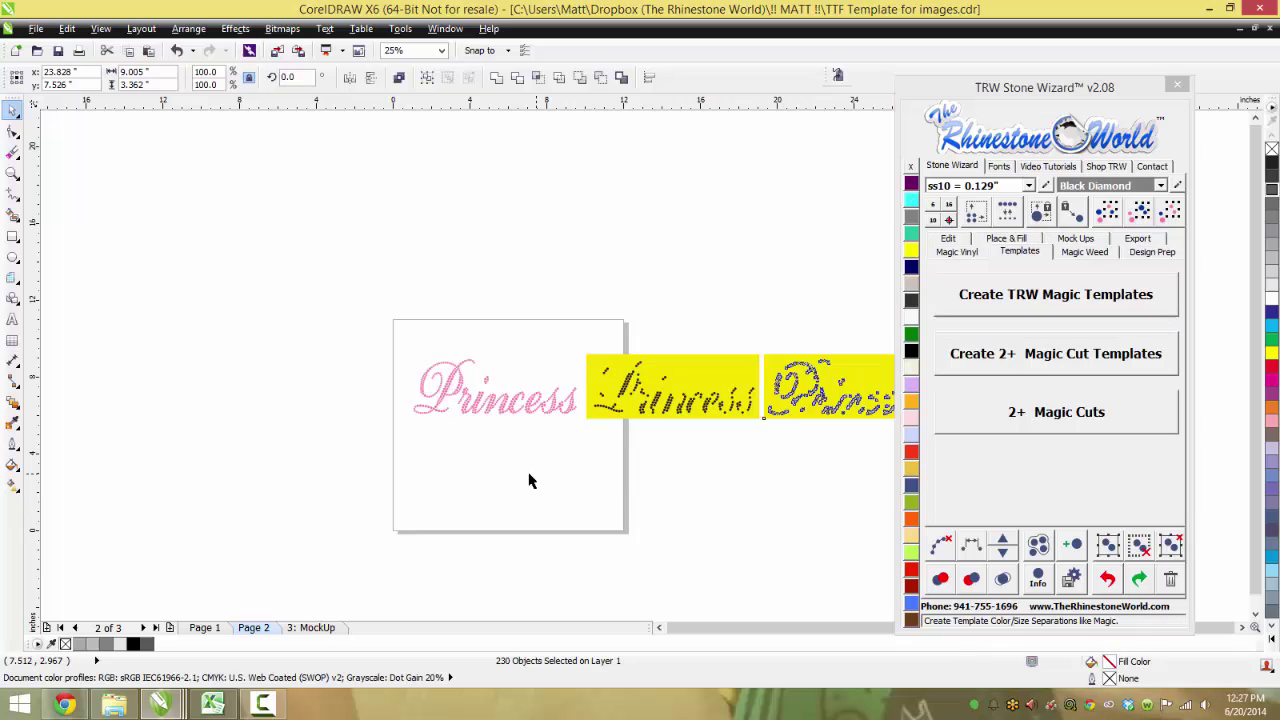
Delete both yellow template copies
scroll(686, 445, "up", 2)
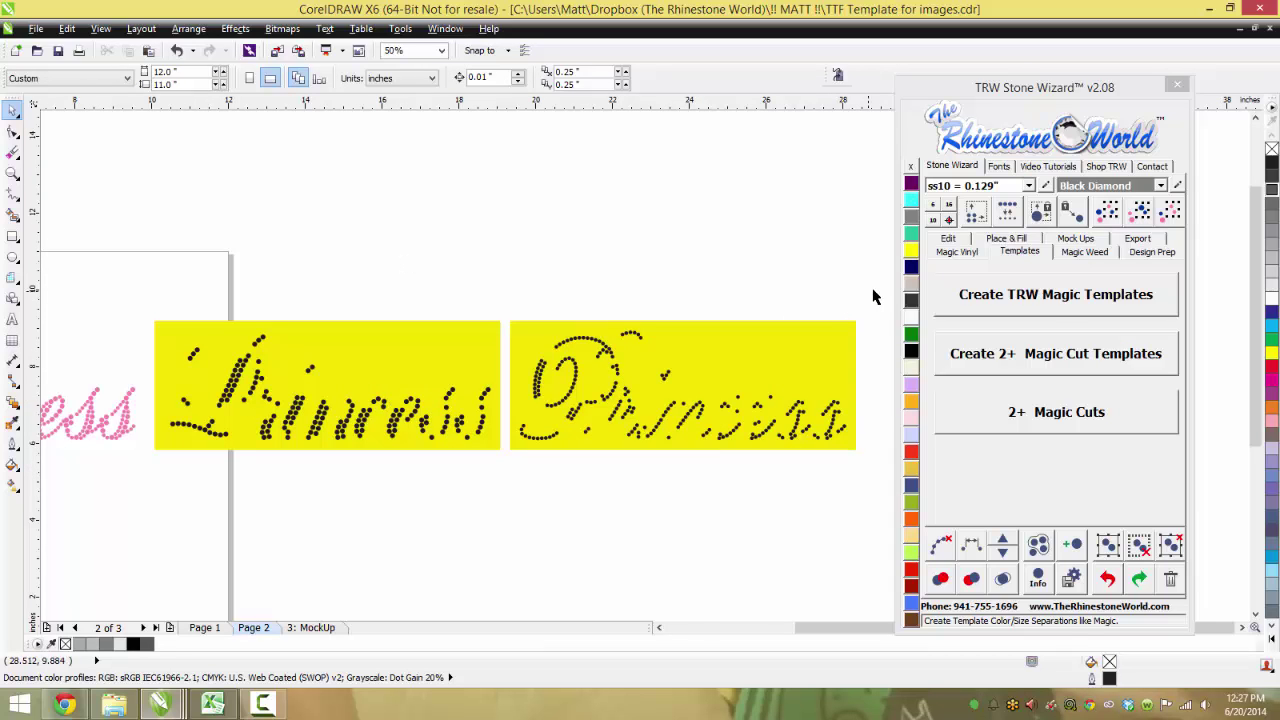
left_click_drag(874, 290, 143, 524)
key("Delete")
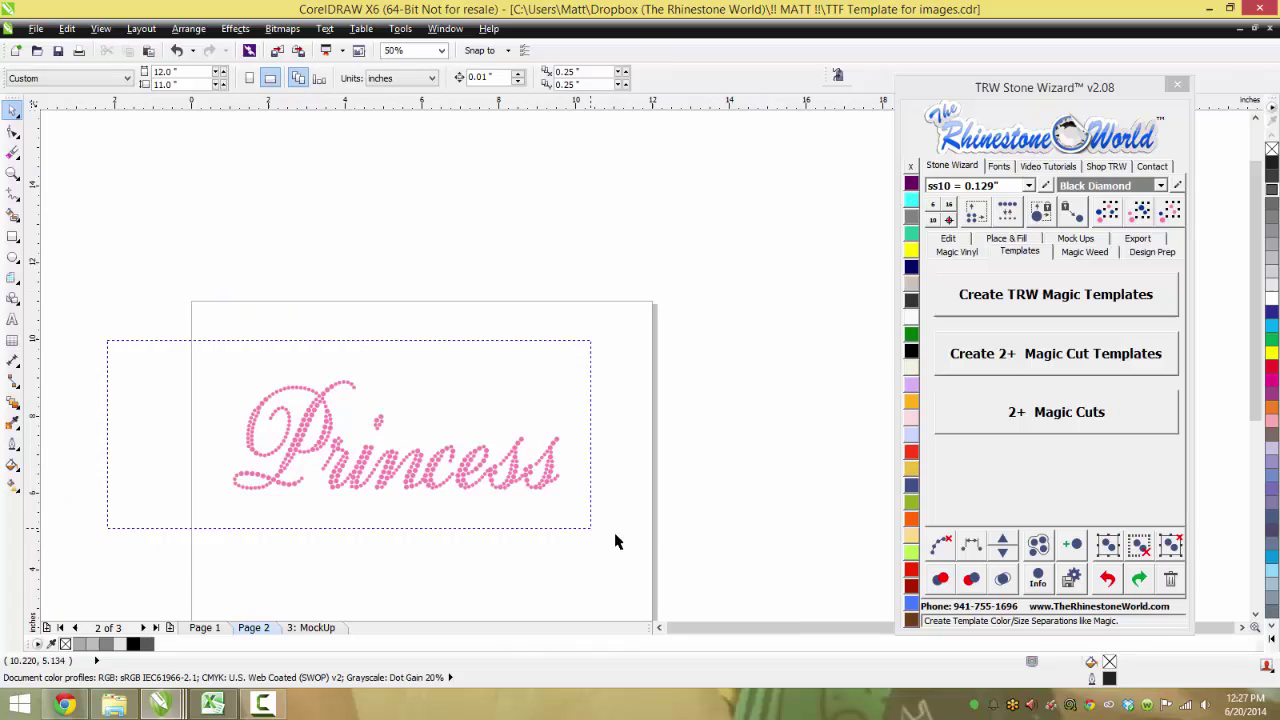
Resize Princess to about 11.4 inches wide without replacing stones, and reposition it
left_click_drag(98, 348, 614, 537)
left_click(950, 212)
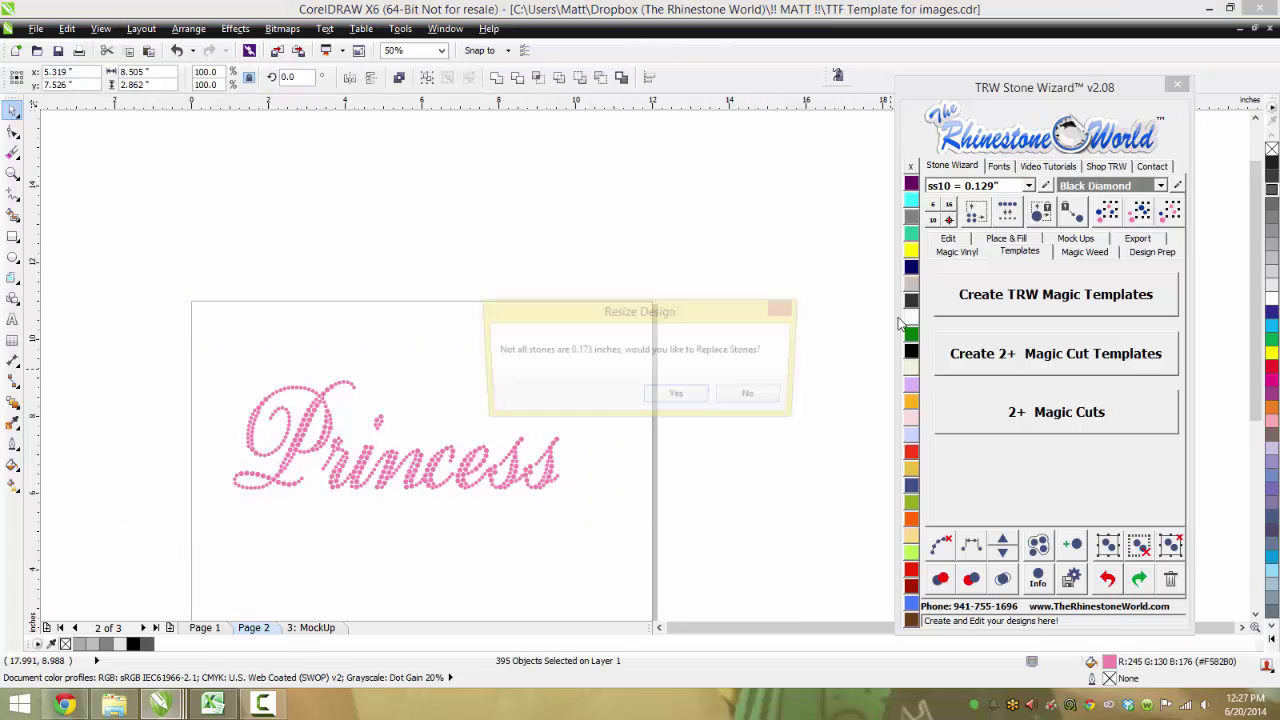
left_click(768, 400)
key("ctrl+a")
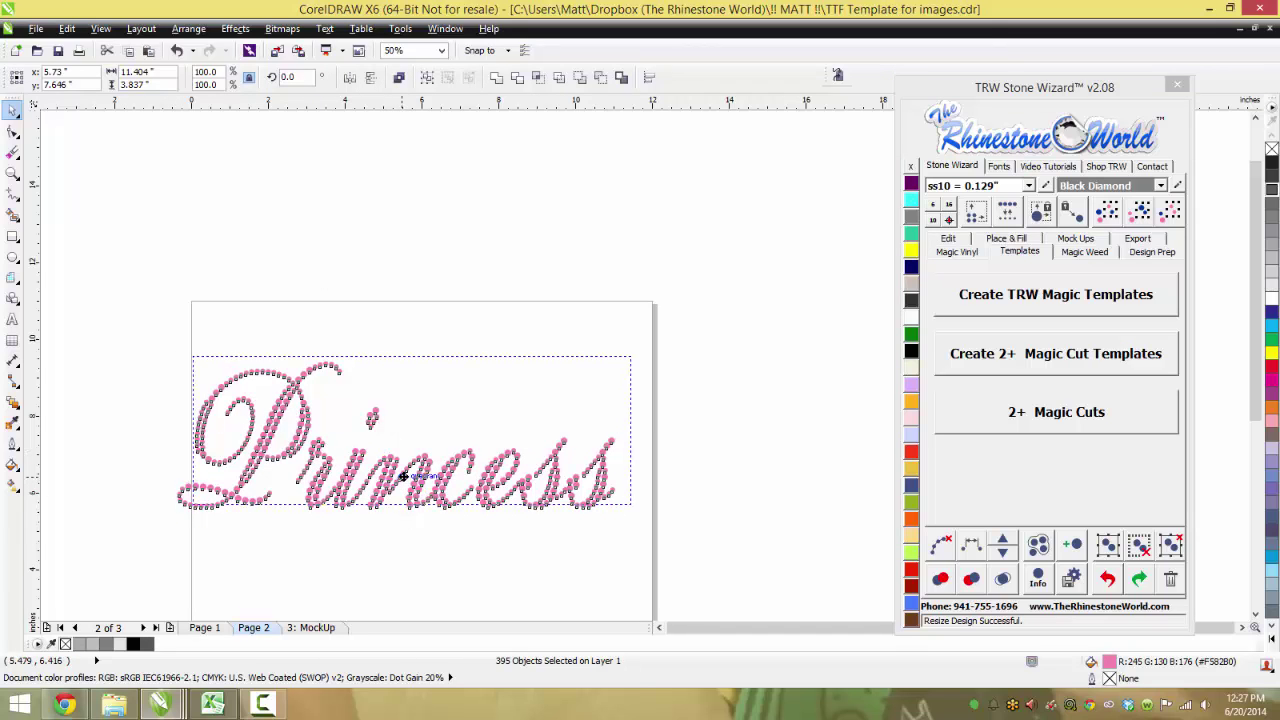
left_click_drag(385, 481, 412, 477)
key("F3")
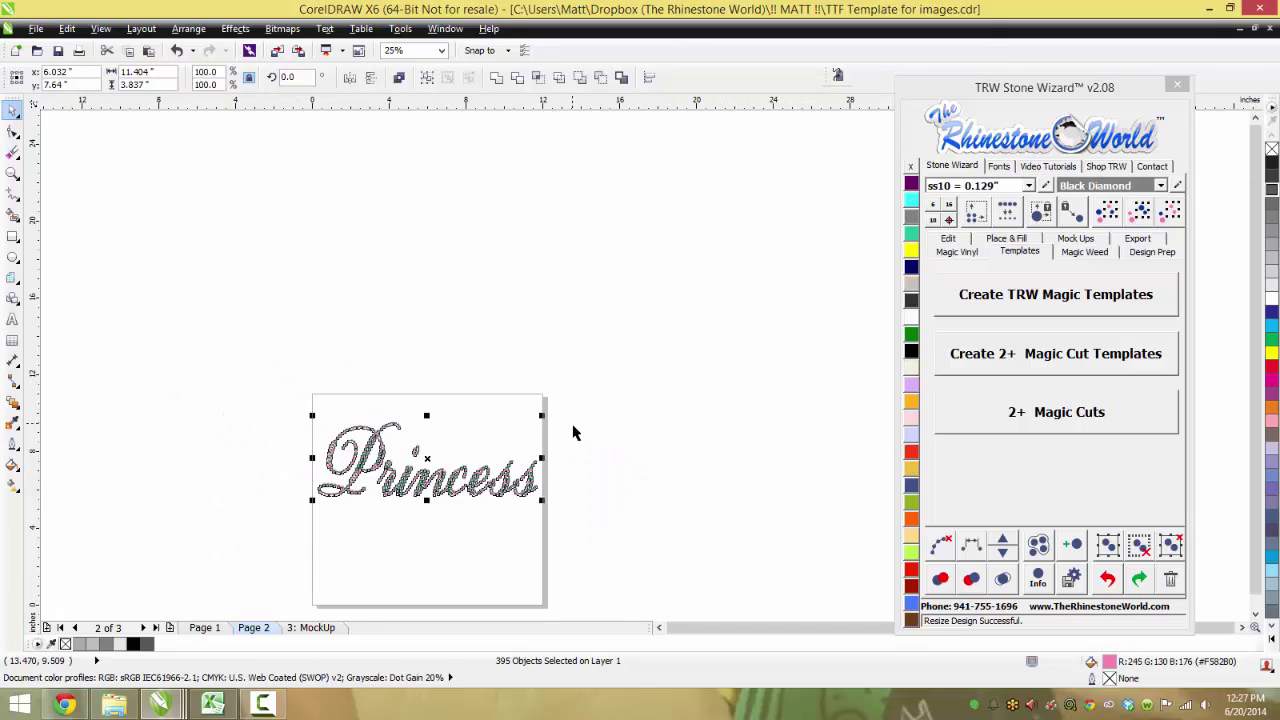
key("Escape")
Regenerate the Princess template separations, then show Page 1
key("ctrl+a")
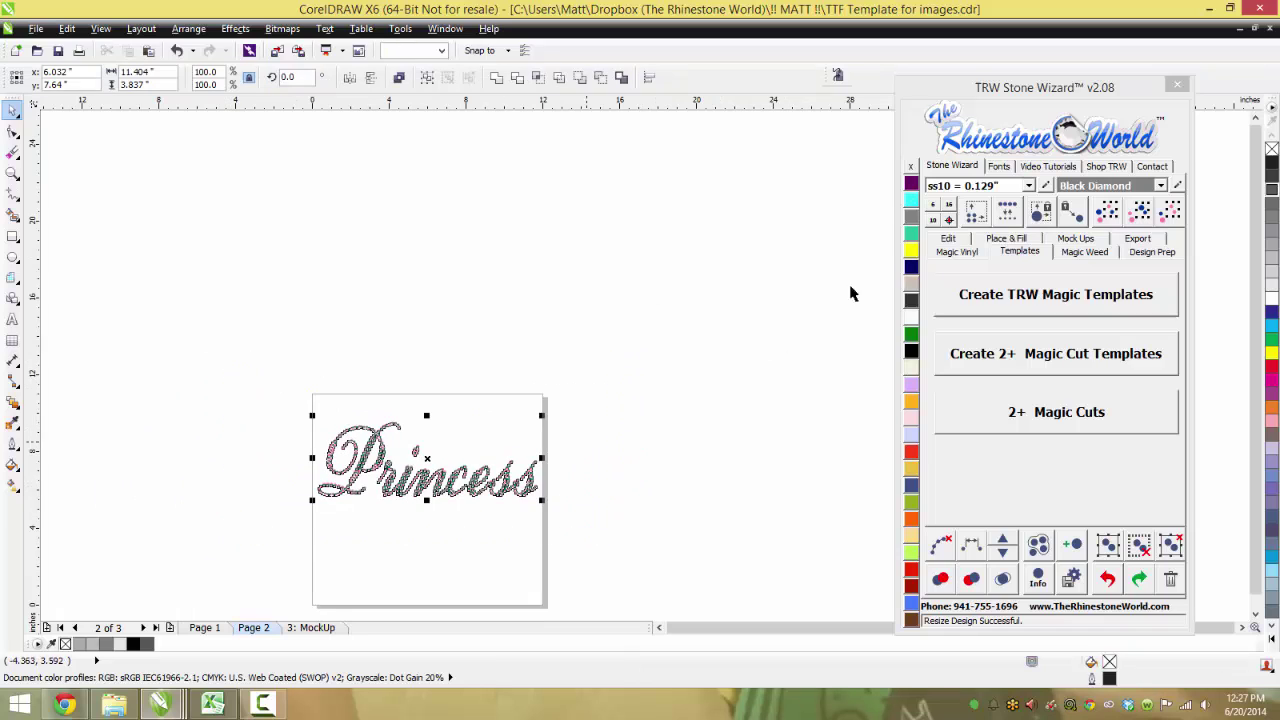
left_click(1040, 303)
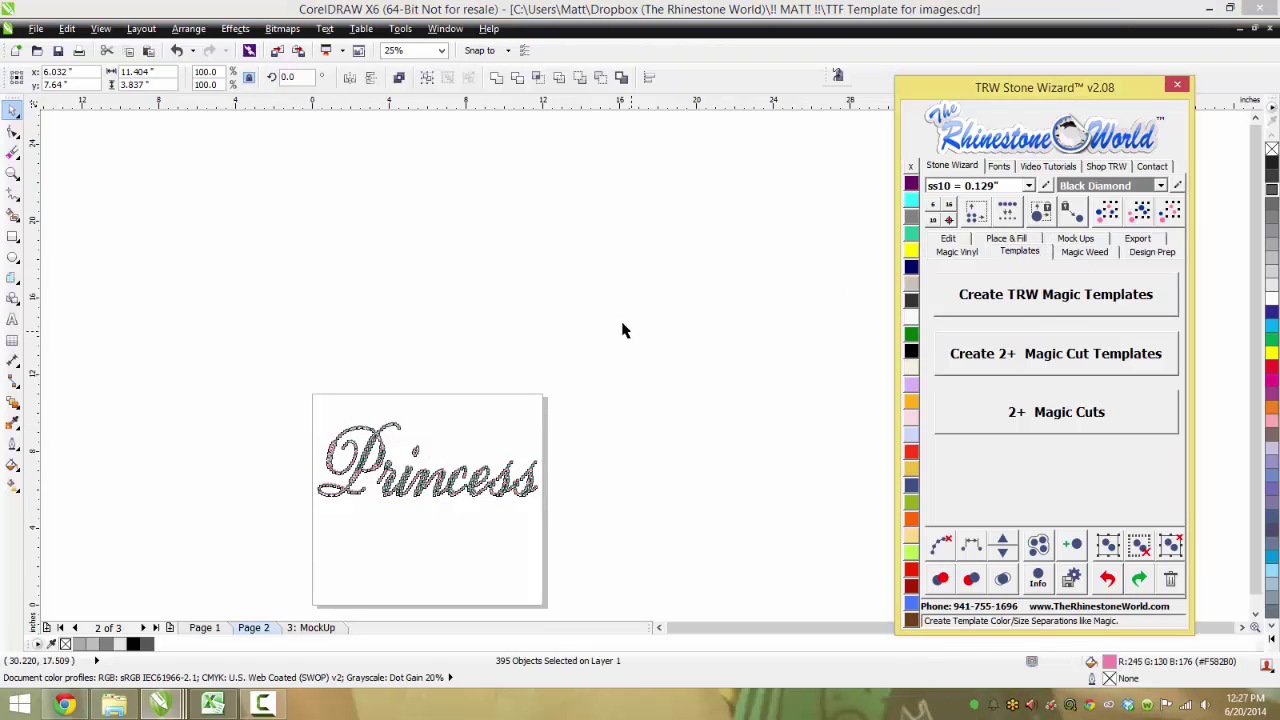
scroll(688, 418, "up", 2)
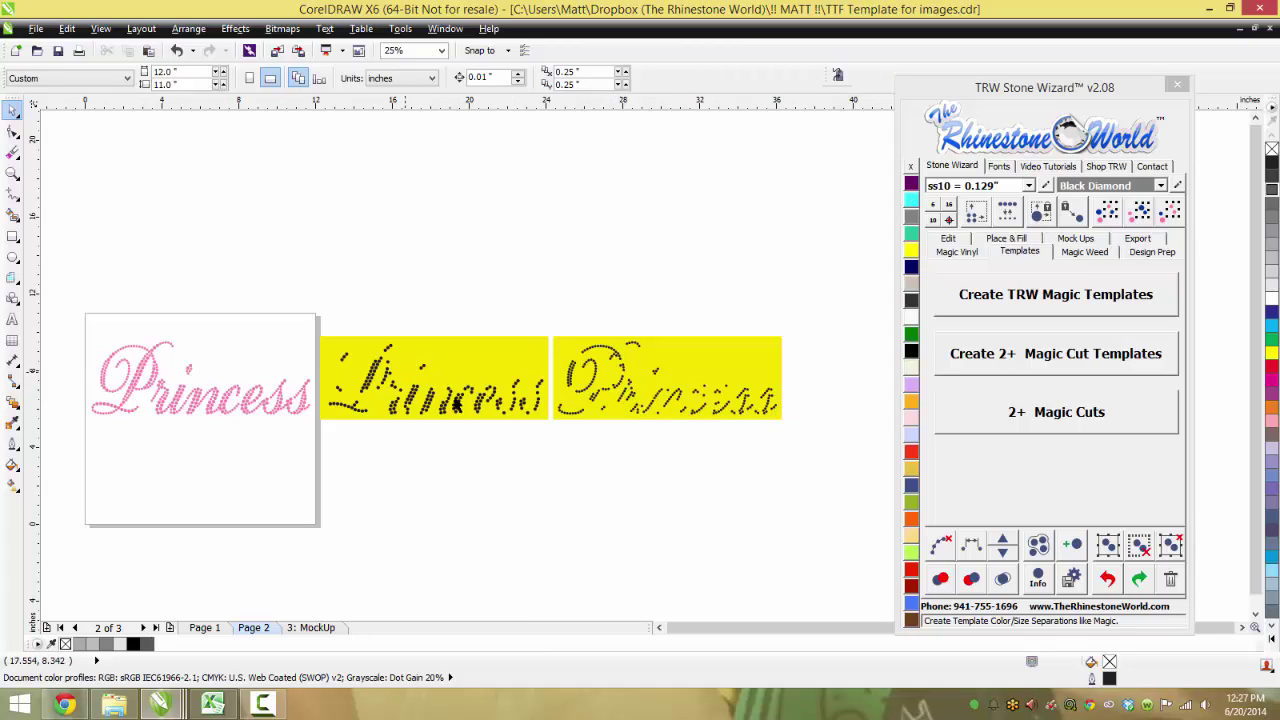
left_click(205, 628)
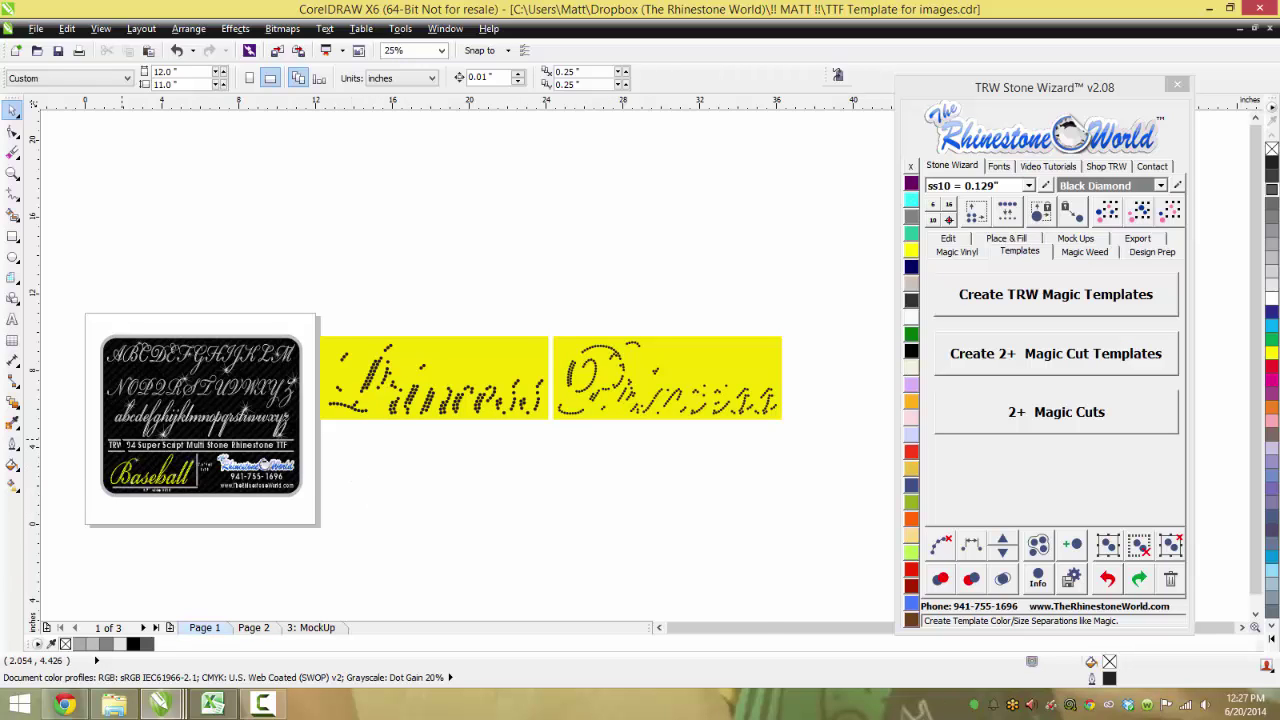
scroll(188, 452, "up", 1)
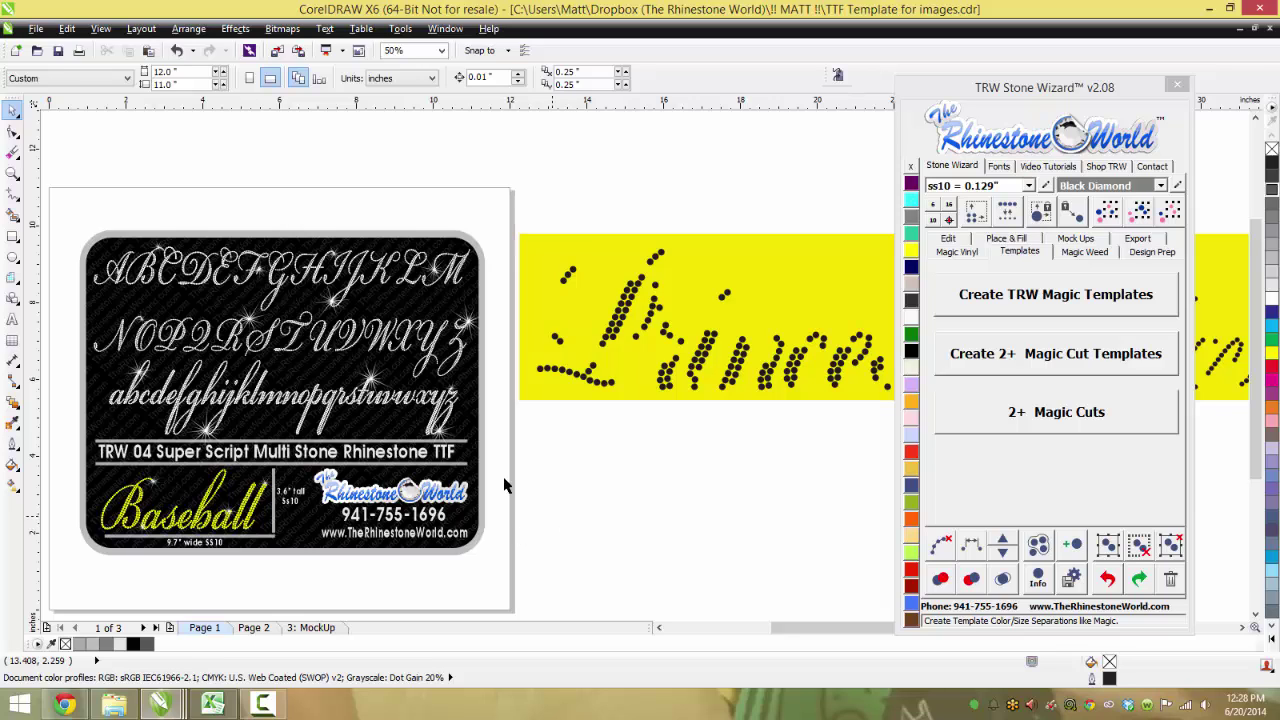
scroll(503, 486, "down", 1)
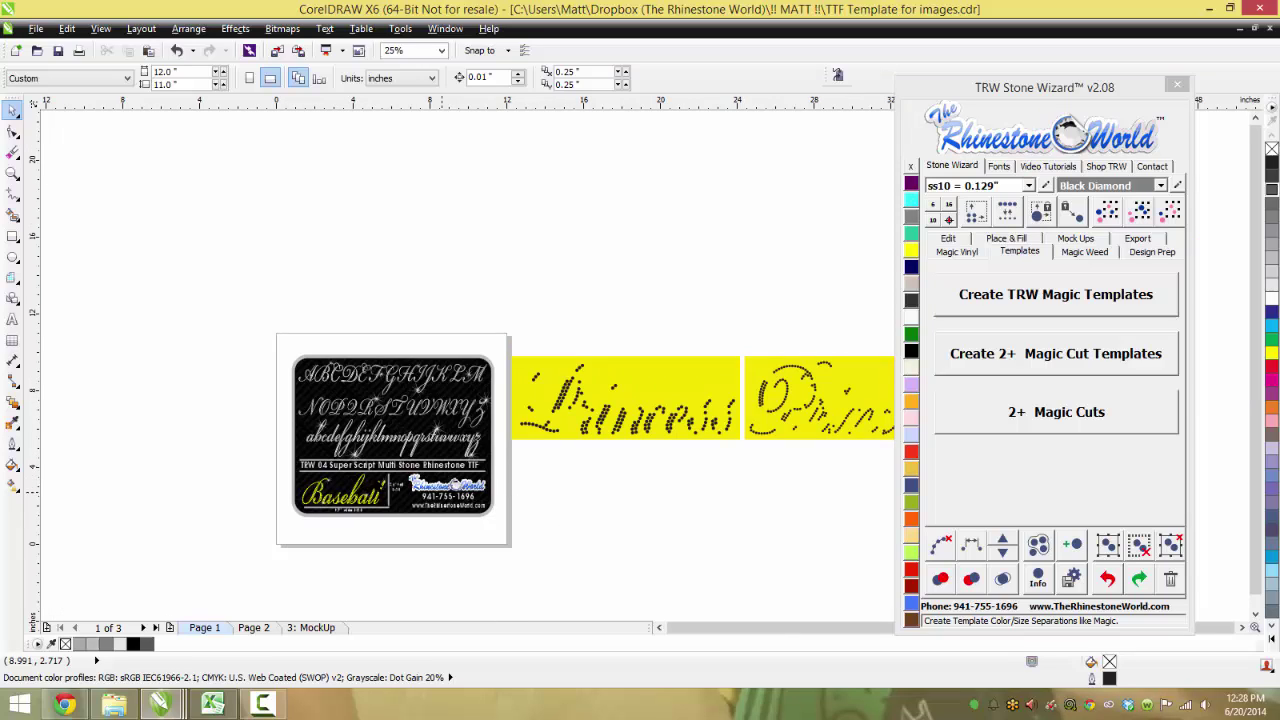
scroll(318, 465, "up", 1)
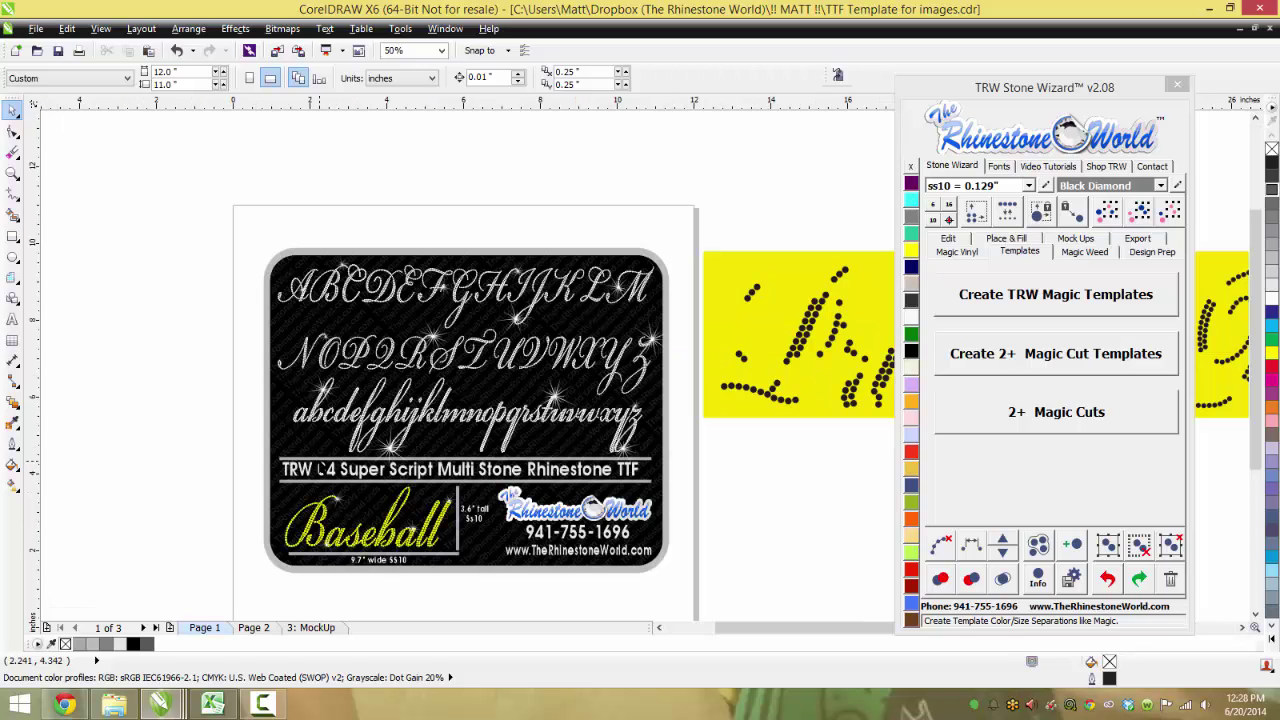